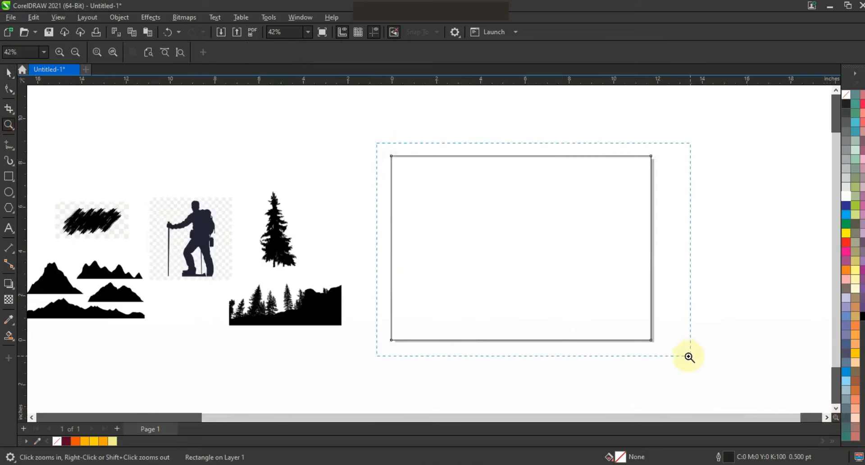
Step: Set the outline width of the page-sized rectangle to 3.0 pt
{"action": "key", "text": "space"}
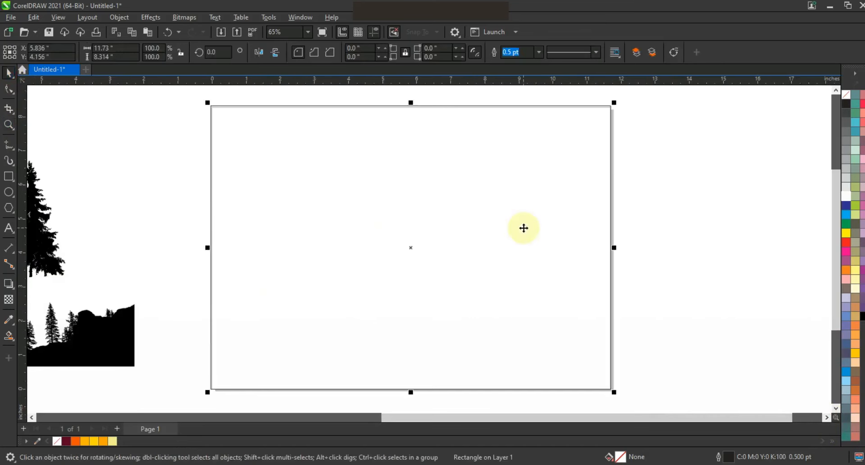
{"action": "left_click", "coordinate": [538, 53]}
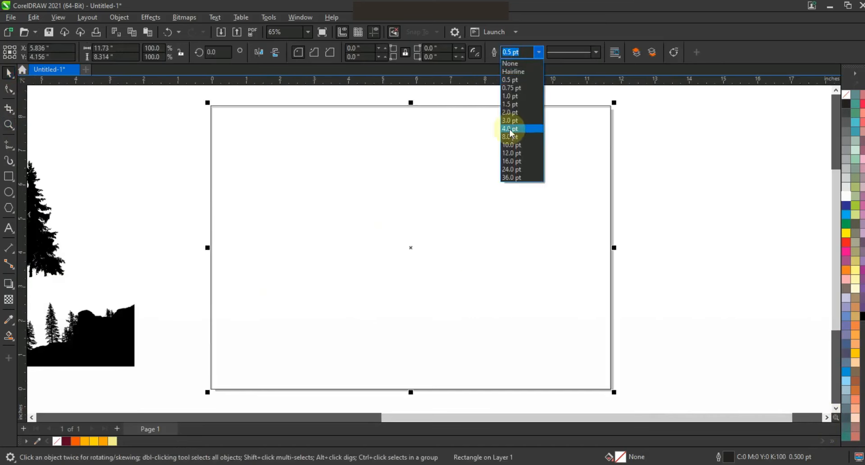
{"action": "left_click", "coordinate": [511, 121]}
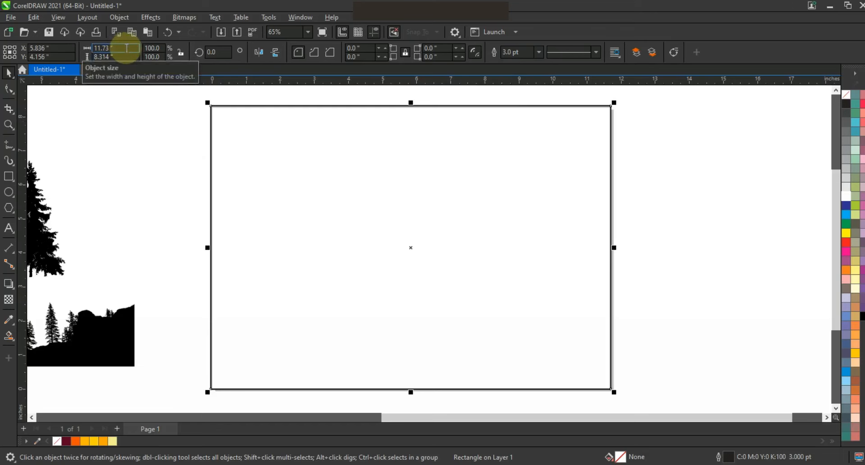
Step: Divide the page-sized rectangle's width by 3 to make it a single brochure panel
{"action": "left_click", "coordinate": [127, 48]}
{"action": "type", "text": "/"}
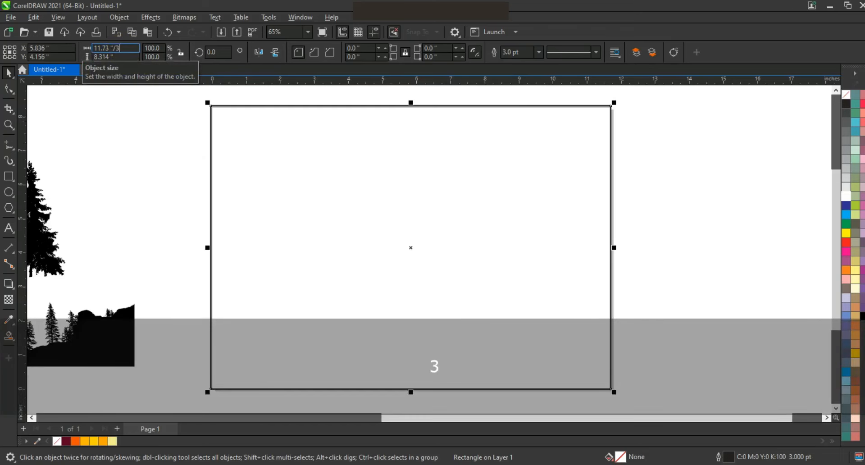
{"action": "type", "text": "3"}
{"action": "key", "text": "Return"}
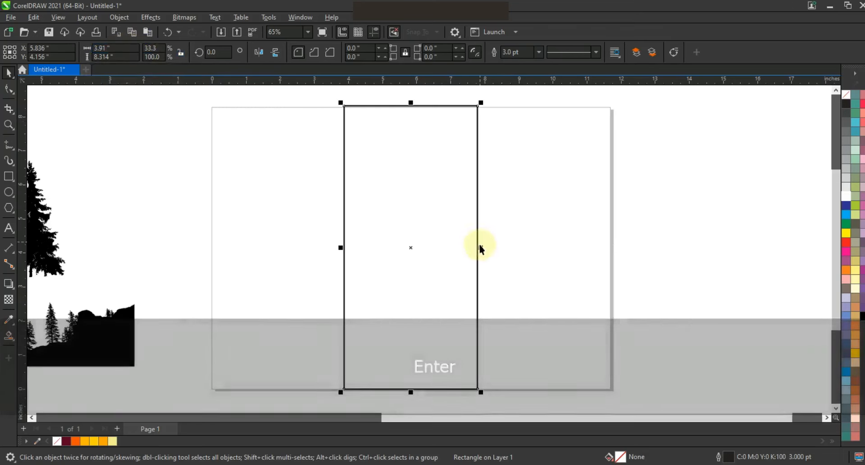
Step: Mirror copies of the panel rectangle to both sides so three equal panels fill the page
{"action": "left_click_drag", "start_coordinate": [480, 247], "coordinate": [296, 246]}
{"action": "left_click", "coordinate": [398, 252]}
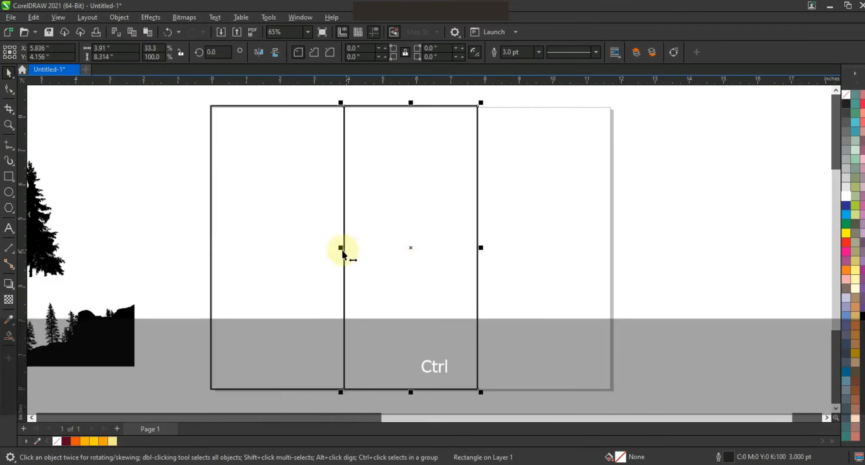
{"action": "left_click_drag", "start_coordinate": [360, 251], "coordinate": [509, 265]}
{"action": "left_click", "coordinate": [681, 280]}
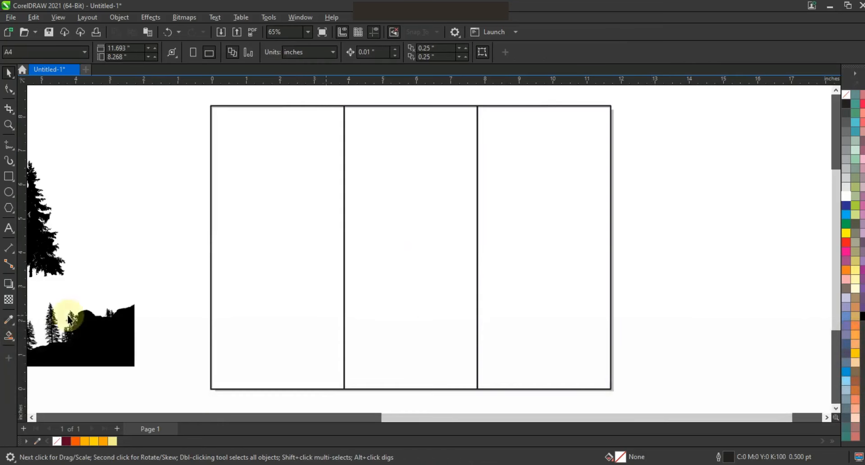
Step: Move the forest silhouette bitmap slightly down, clear of the other artwork beside the page
{"action": "key", "text": "F3"}
{"action": "left_click", "coordinate": [274, 300]}
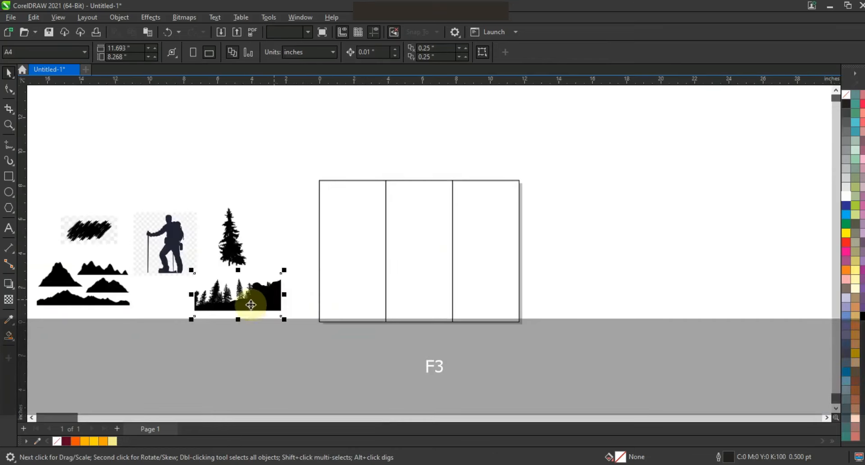
{"action": "left_click_drag", "start_coordinate": [253, 303], "coordinate": [265, 331]}
{"action": "key", "text": "shift+F2"}
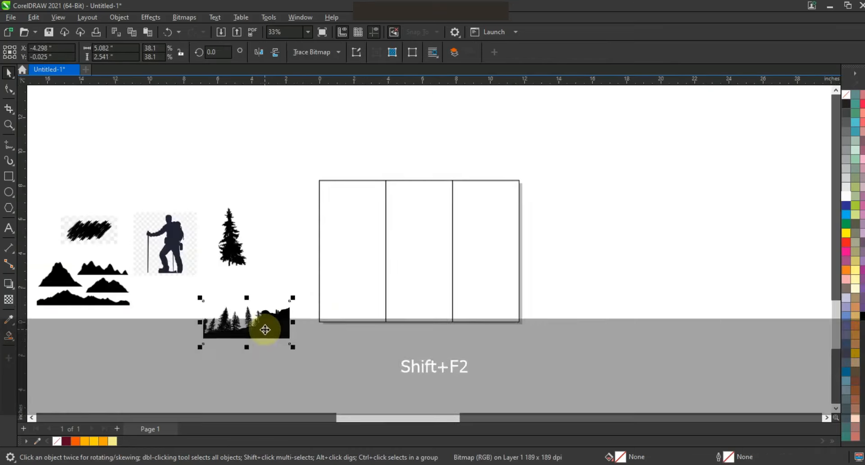
{"action": "key", "text": "F3"}
Step: Outline-trace the forest bitmap as a low quality image with a specified background color removed and Detail at 100
{"action": "right_click", "coordinate": [372, 296]}
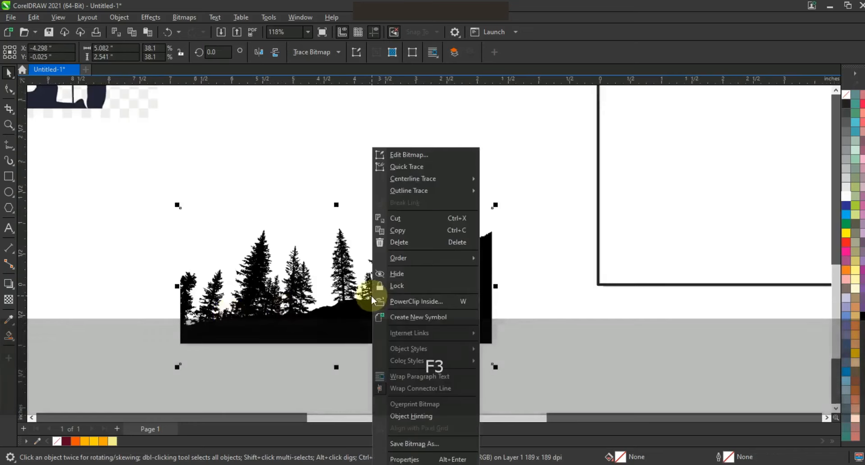
{"action": "mouse_move", "coordinate": [423, 190]}
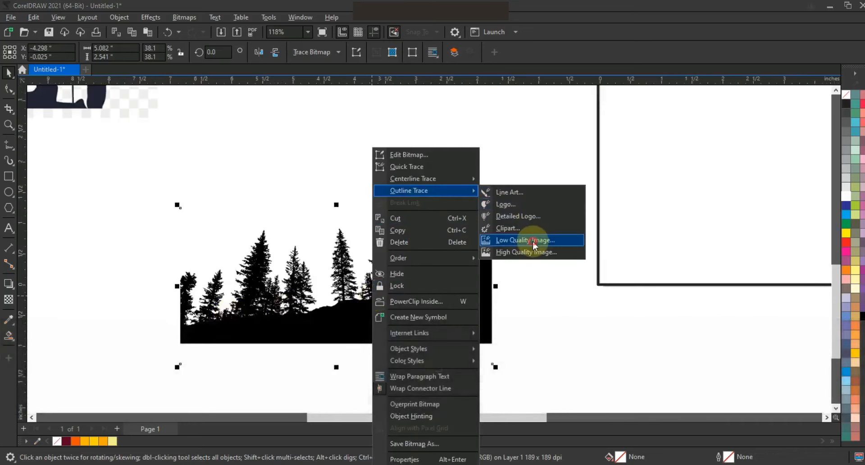
{"action": "left_click", "coordinate": [532, 240]}
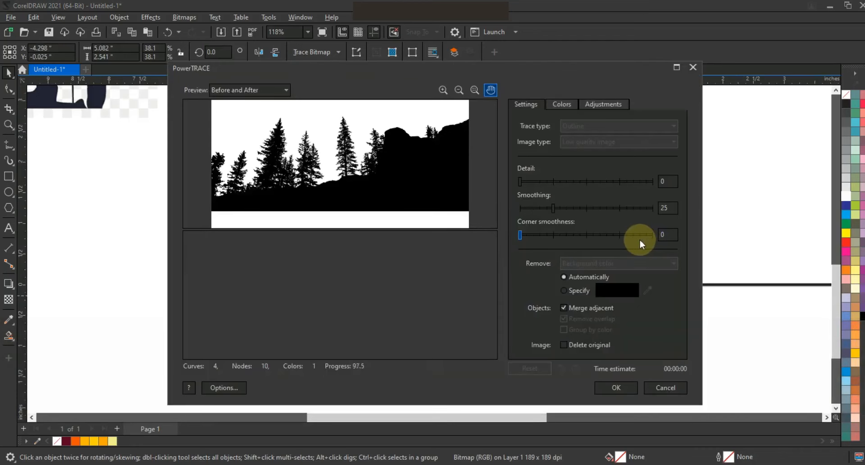
{"action": "left_click", "coordinate": [564, 290]}
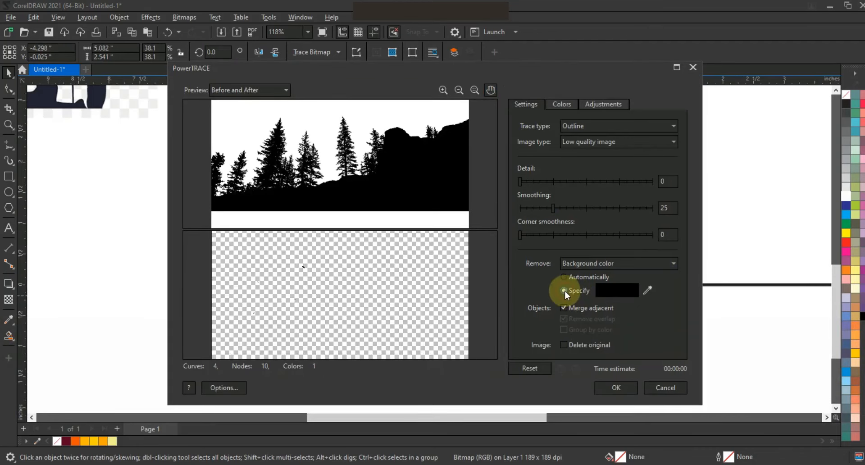
{"action": "left_click", "coordinate": [653, 182]}
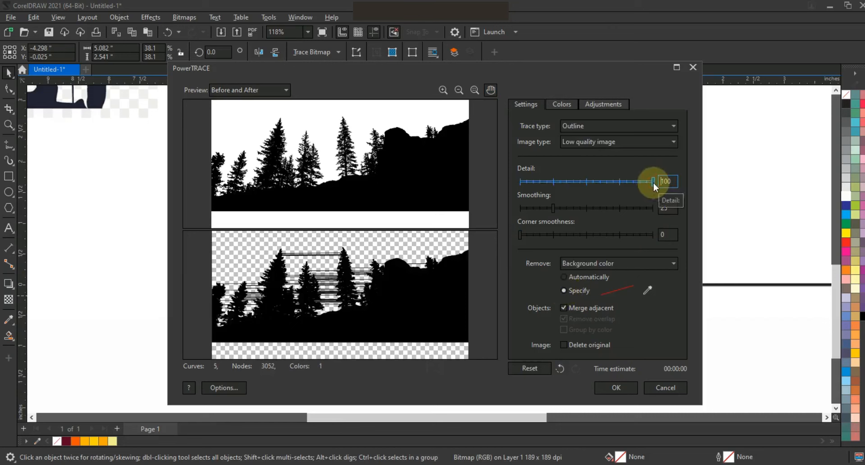
{"action": "left_click", "coordinate": [617, 387]}
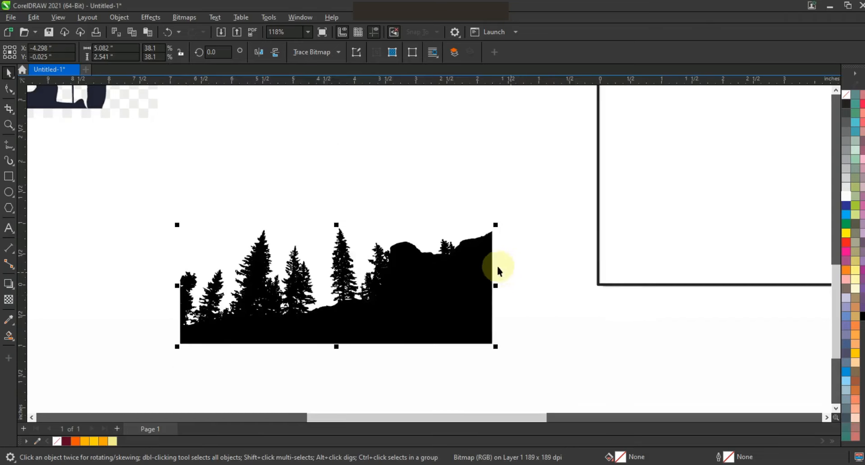
Step: Pull the traced forest vector off the original and delete the original forest bitmap
{"action": "left_click", "coordinate": [416, 293]}
{"action": "key", "text": "F3"}
{"action": "left_click_drag", "start_coordinate": [388, 305], "coordinate": [567, 333]}
{"action": "left_click", "coordinate": [366, 312]}
{"action": "key", "text": "Delete"}
{"action": "left_click", "coordinate": [550, 344]}
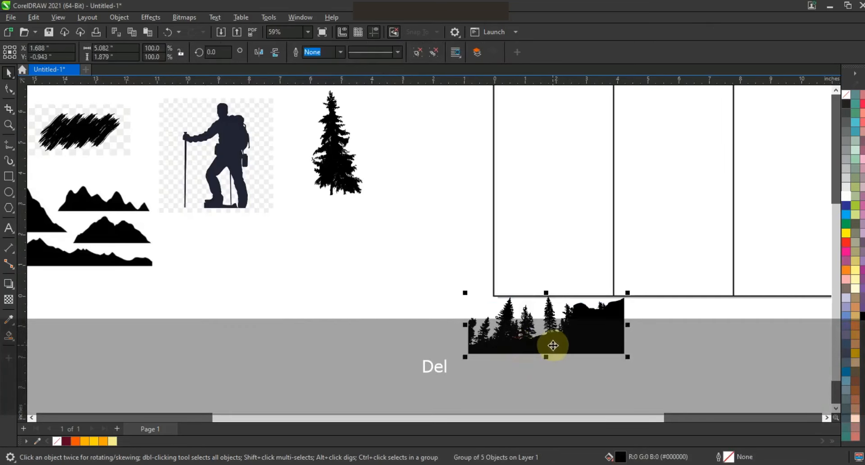
Step: Place the traced forest group across the first panel and scale it to about 4.05 inches wide
{"action": "left_click_drag", "start_coordinate": [552, 345], "coordinate": [548, 216]}
{"action": "left_click", "coordinate": [549, 242]}
{"action": "key", "text": "shift+F2"}
{"action": "key", "text": "Escape"}
{"action": "left_click", "coordinate": [326, 287]}
{"action": "left_click_drag", "start_coordinate": [315, 235], "coordinate": [350, 249]}
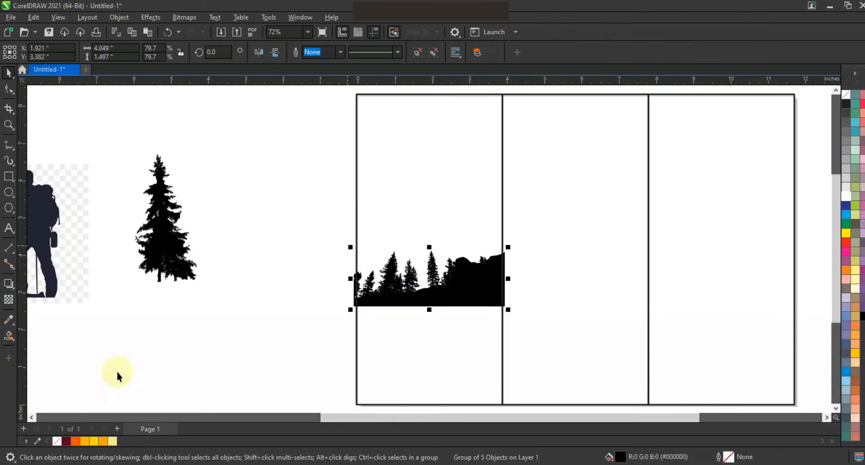
Step: Fill the forest group with dark maroon #5B0125 and skew it by about 4 degrees so its right side rises
{"action": "left_click", "coordinate": [67, 441]}
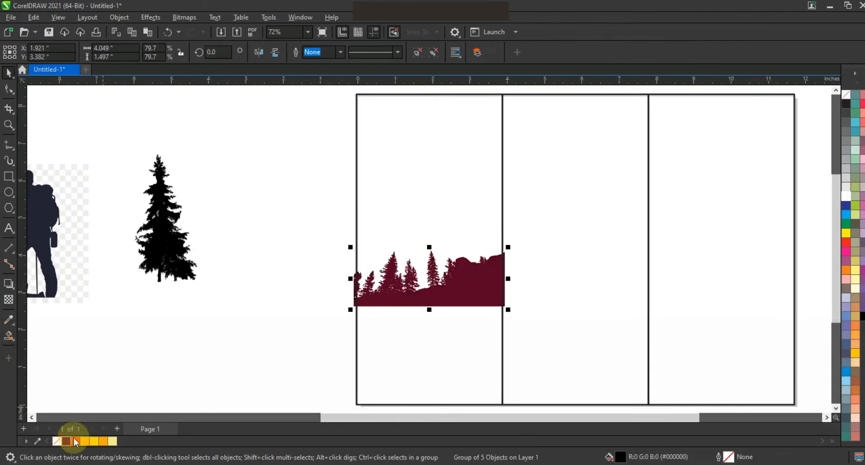
{"action": "left_click", "coordinate": [253, 311]}
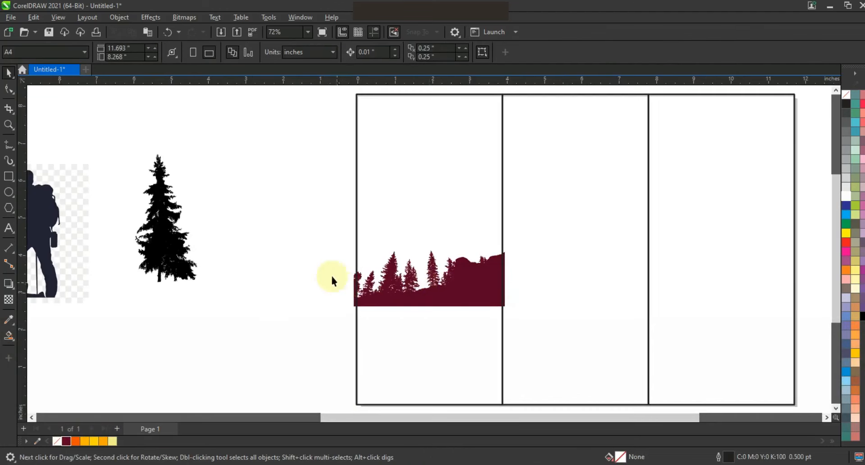
{"action": "left_click", "coordinate": [431, 288]}
{"action": "left_click", "coordinate": [429, 282]}
{"action": "left_click_drag", "start_coordinate": [508, 278], "coordinate": [508, 271]}
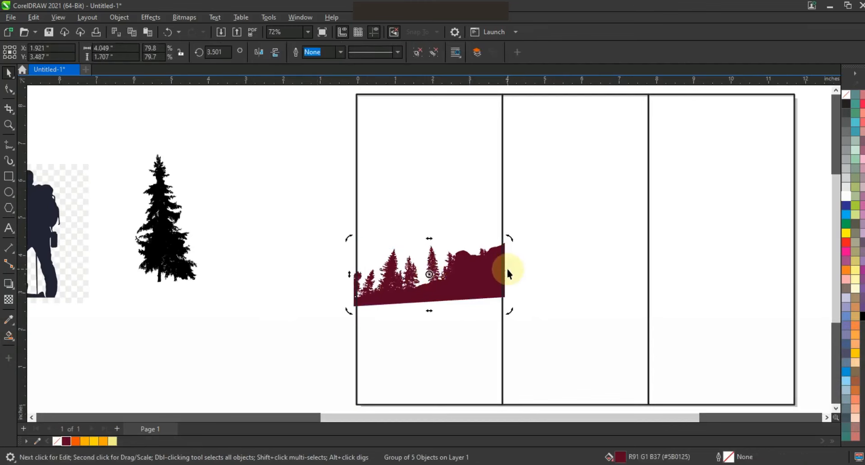
{"action": "left_click_drag", "start_coordinate": [350, 280], "coordinate": [350, 280]}
{"action": "left_click", "coordinate": [325, 286]}
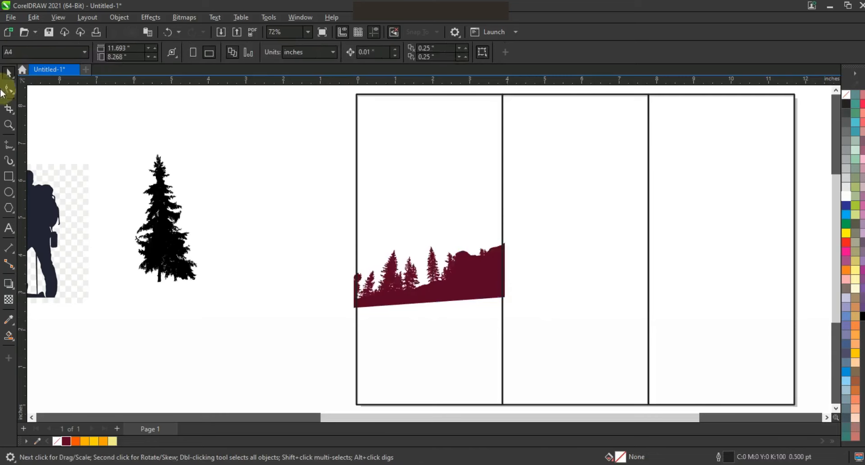
Step: Draw a closed four-sided shape about 4.10 by 3.25 inches from the forest's base to below the first panel and fill it maroon
{"action": "left_click", "coordinate": [9, 124]}
{"action": "right_click", "coordinate": [253, 178]}
{"action": "left_click_drag", "start_coordinate": [380, 233], "coordinate": [502, 341]}
{"action": "left_click", "coordinate": [9, 144]}
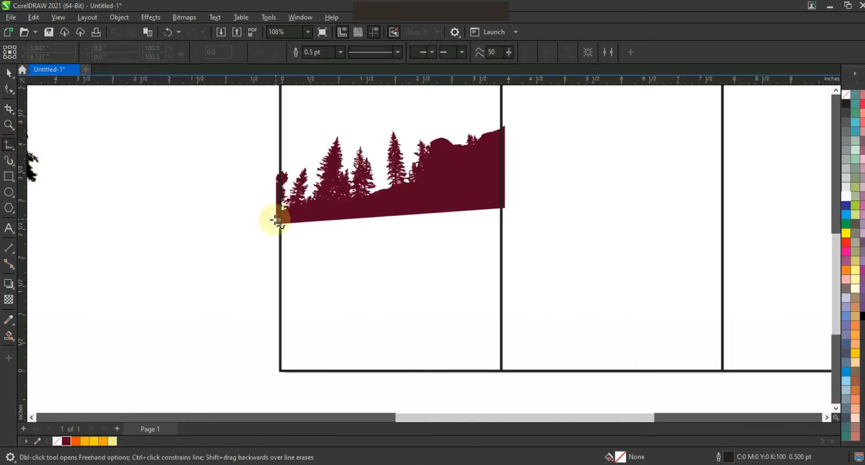
{"action": "double_click", "coordinate": [504, 195]}
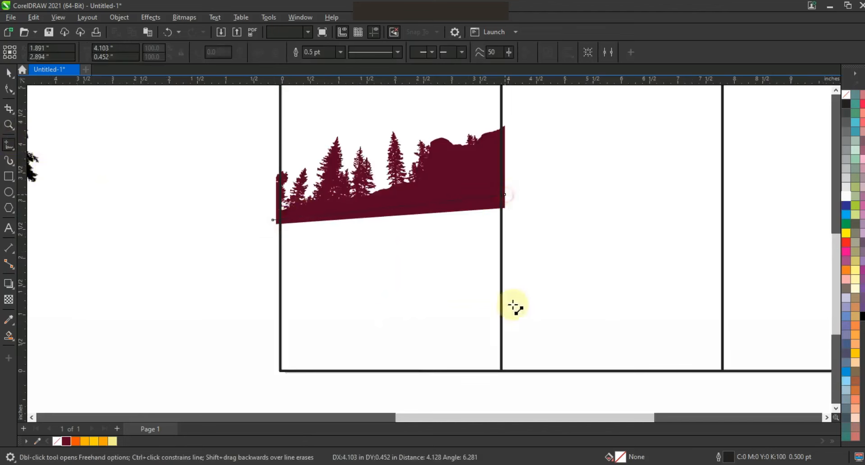
{"action": "double_click", "coordinate": [504, 378]}
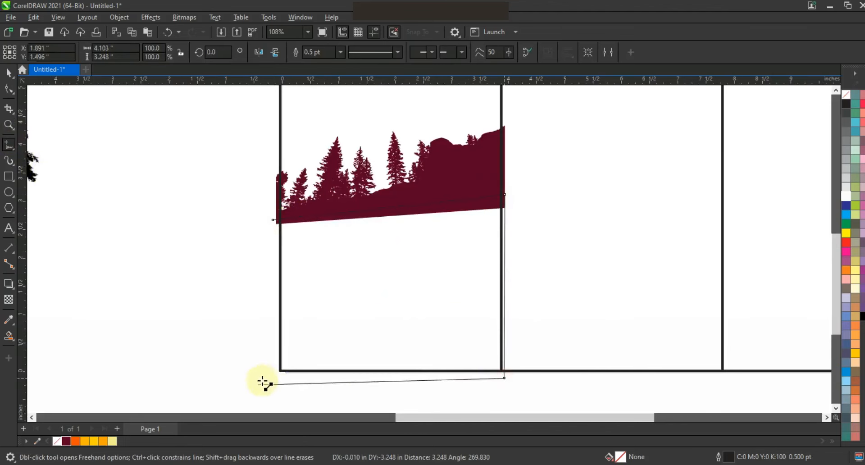
{"action": "double_click", "coordinate": [274, 374]}
{"action": "left_click", "coordinate": [273, 219]}
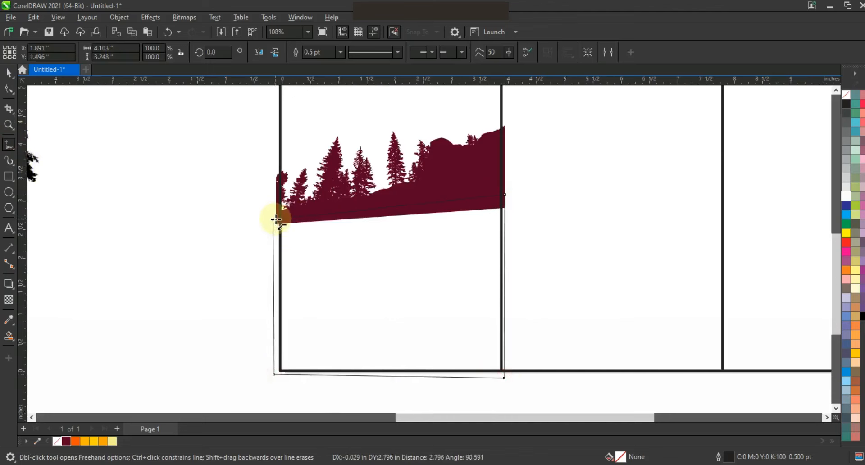
{"action": "left_click", "coordinate": [8, 72]}
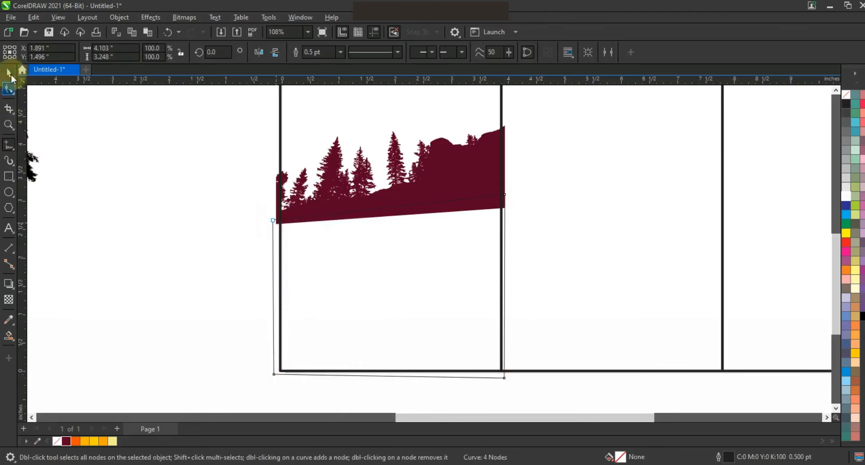
{"action": "left_click", "coordinate": [66, 442]}
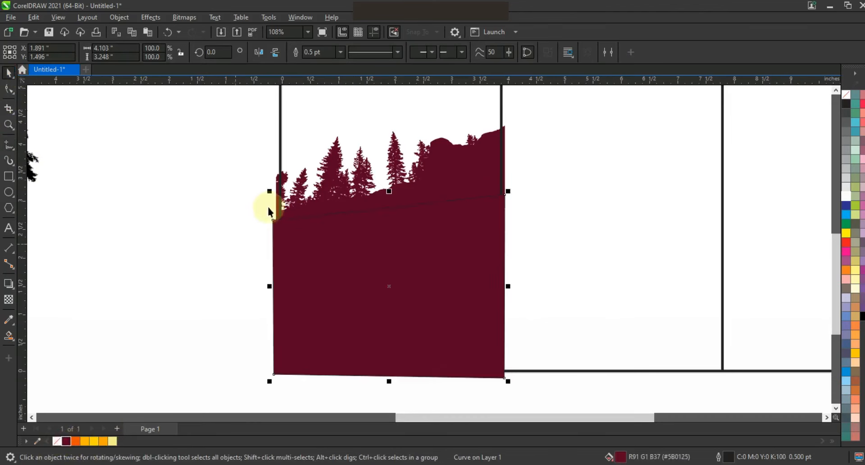
Step: Weld the maroon four-sided shape to the forest silhouette and remove the outline of the combined curve
{"action": "left_click", "coordinate": [276, 212], "text": "shift"}
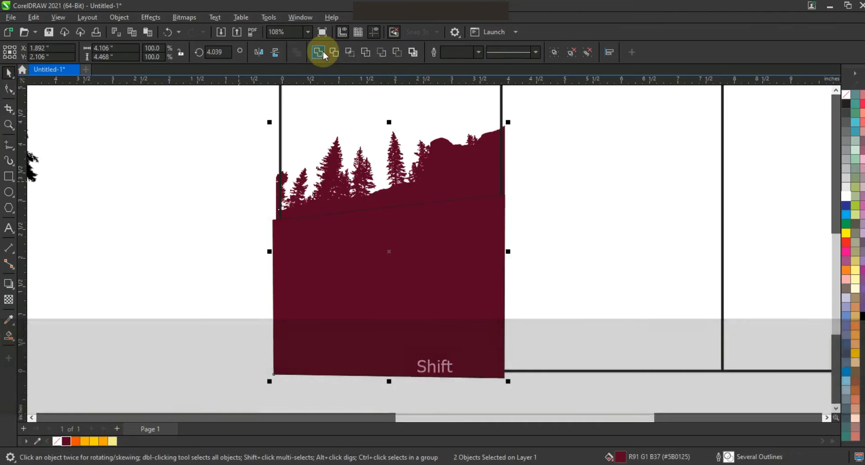
{"action": "left_click", "coordinate": [326, 53]}
{"action": "left_click", "coordinate": [162, 189]}
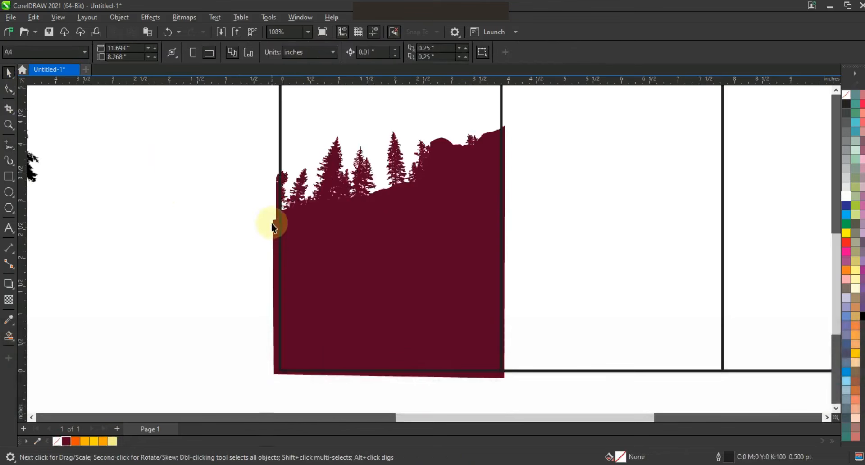
{"action": "left_click", "coordinate": [440, 276]}
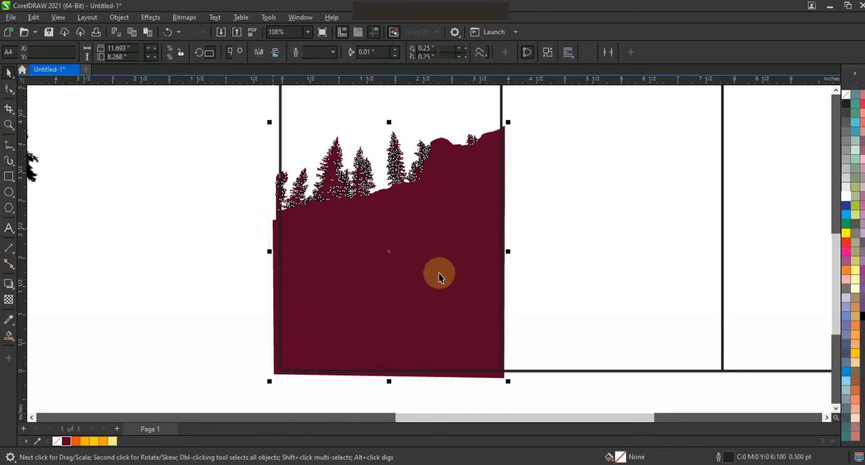
{"action": "key", "text": "F3"}
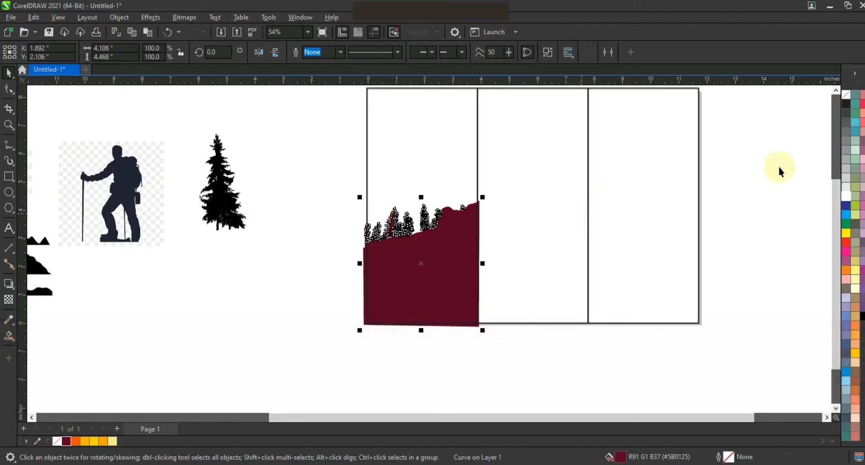
{"action": "right_click", "coordinate": [846, 97]}
{"action": "left_click", "coordinate": [341, 252]}
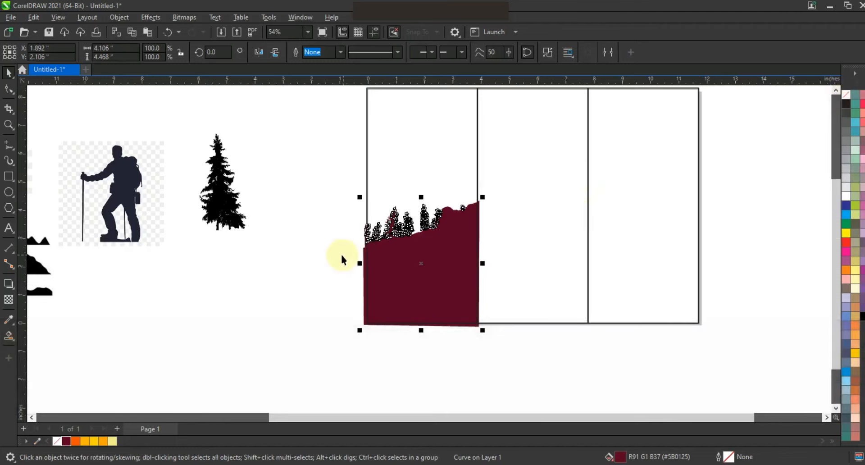
Step: Fill the first panel's rectangle with amber #FFB600 and send it behind the maroon forest silhouette
{"action": "left_click", "coordinate": [391, 176]}
{"action": "key", "text": "shift+F2"}
{"action": "key", "text": "Escape"}
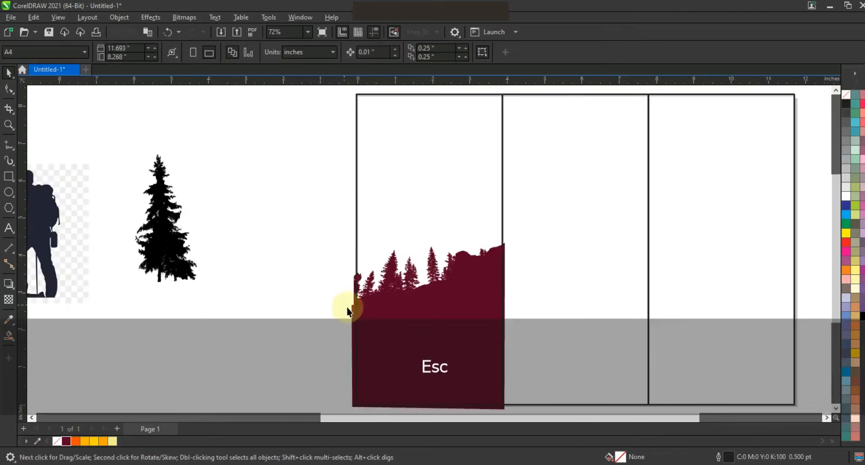
{"action": "left_click", "coordinate": [352, 313]}
{"action": "left_click", "coordinate": [315, 280]}
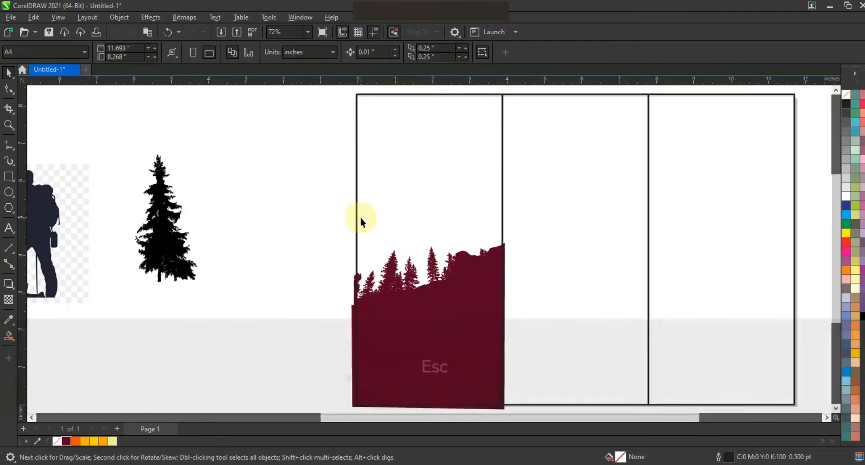
{"action": "left_click", "coordinate": [356, 216]}
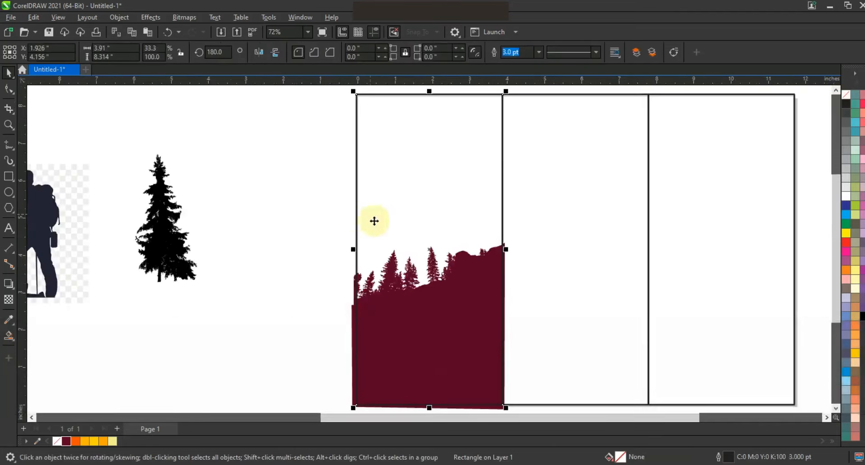
{"action": "left_click", "coordinate": [86, 441]}
{"action": "key", "text": "shift+Page_Down"}
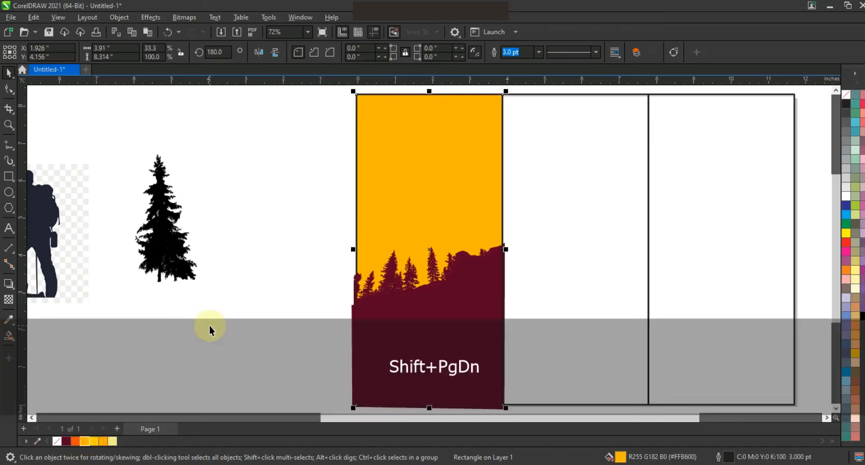
{"action": "left_click", "coordinate": [253, 277]}
{"action": "left_click", "coordinate": [408, 339]}
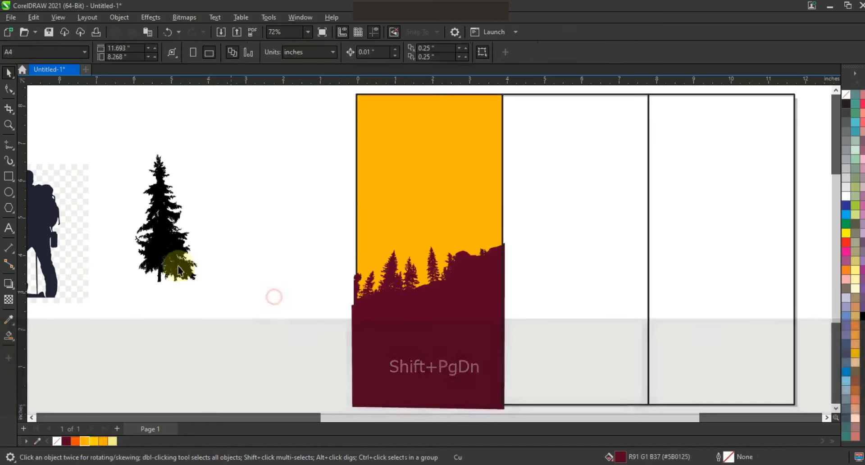
Step: Outline-trace the pine tree bitmap as a low quality image with detail set to 100
{"action": "left_click", "coordinate": [185, 279]}
{"action": "key", "text": "shift+F2"}
{"action": "right_click", "coordinate": [443, 275]}
{"action": "mouse_move", "coordinate": [504, 191]}
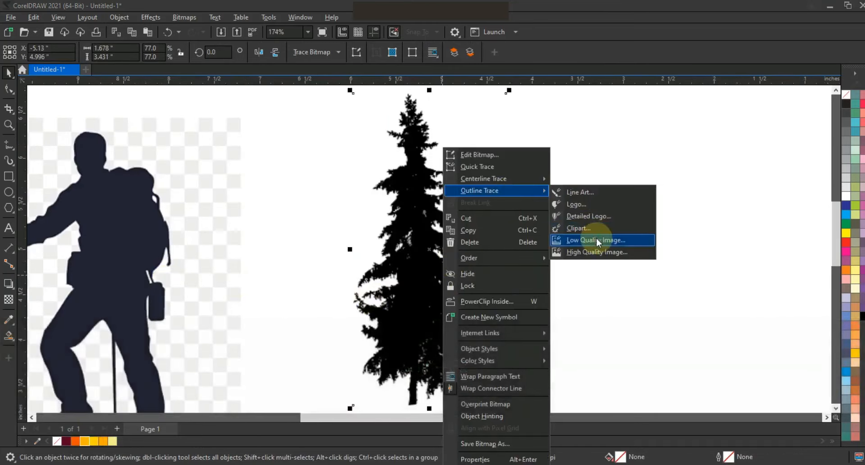
{"action": "left_click", "coordinate": [598, 241]}
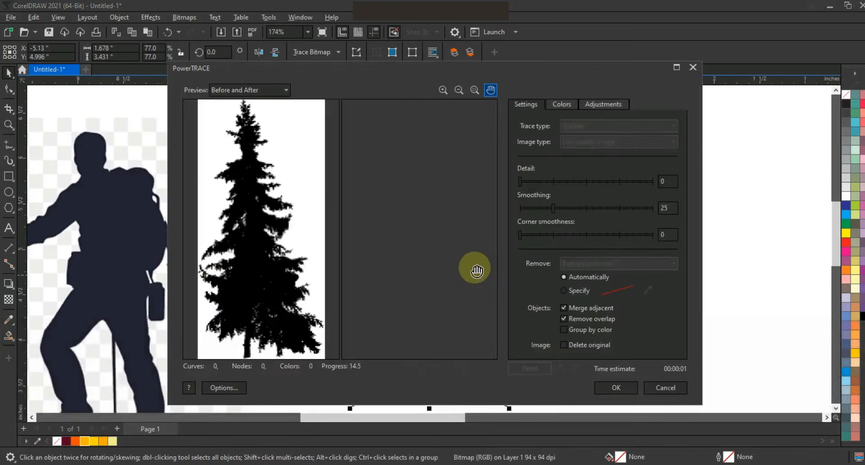
{"action": "left_click", "coordinate": [640, 182]}
{"action": "left_click", "coordinate": [653, 182]}
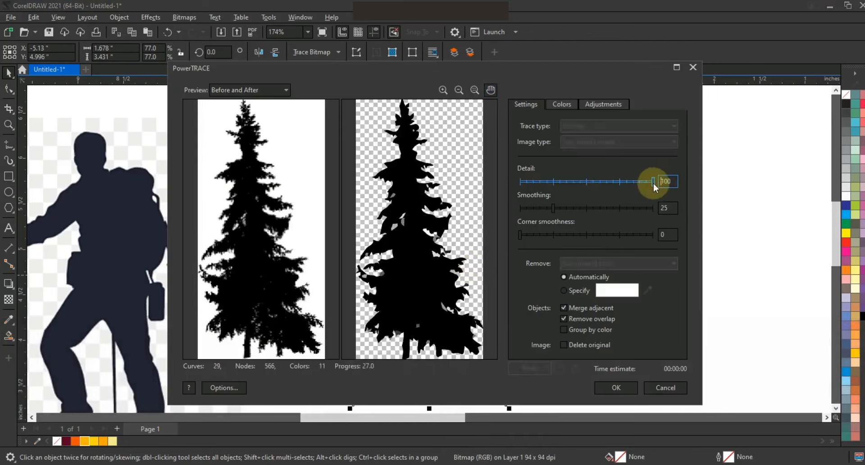
{"action": "left_click", "coordinate": [612, 386]}
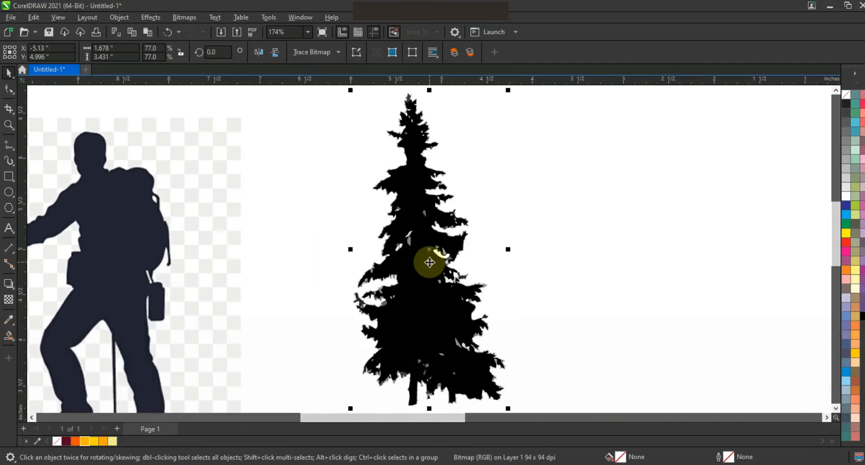
Step: Ungroup the traced tree, delete its stray fragments and place the clean silhouette between the tree bitmap and the first panel
{"action": "key", "text": "F3"}
{"action": "left_click_drag", "start_coordinate": [405, 269], "coordinate": [594, 268]}
{"action": "left_click", "coordinate": [417, 52]}
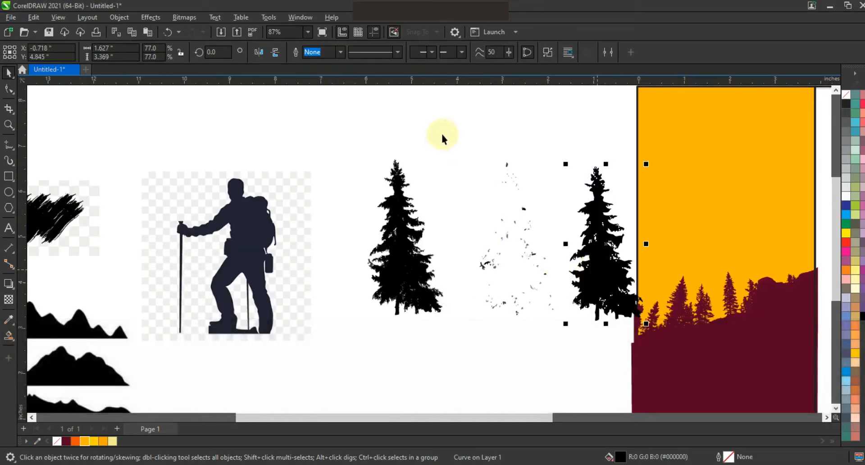
{"action": "left_click_drag", "start_coordinate": [565, 347], "coordinate": [565, 347]}
{"action": "key", "text": "Delete"}
{"action": "left_click_drag", "start_coordinate": [592, 293], "coordinate": [549, 303]}
Step: Outline-trace the hiker bitmap as a low quality image with the default detail settings
{"action": "left_click", "coordinate": [257, 256]}
{"action": "right_click", "coordinate": [257, 256]}
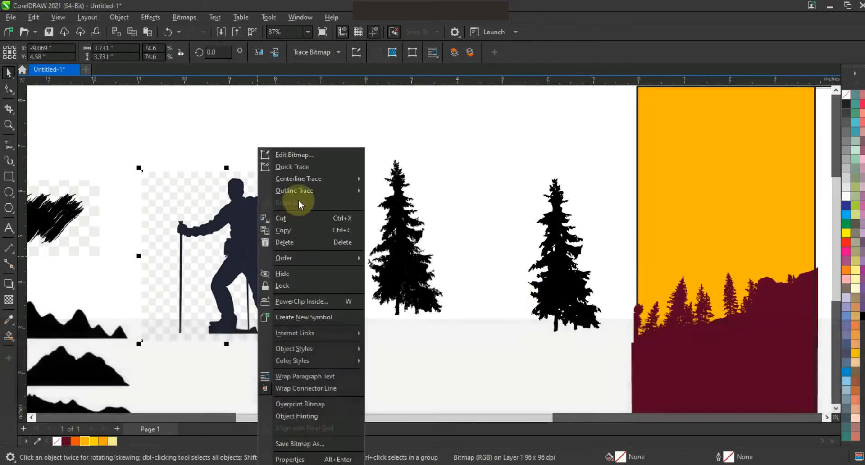
{"action": "mouse_move", "coordinate": [338, 192]}
{"action": "left_click", "coordinate": [410, 242]}
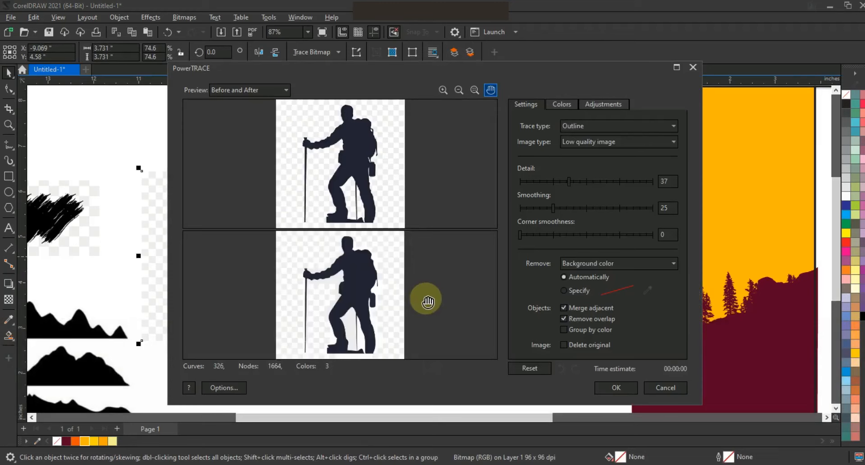
{"action": "left_click", "coordinate": [615, 389]}
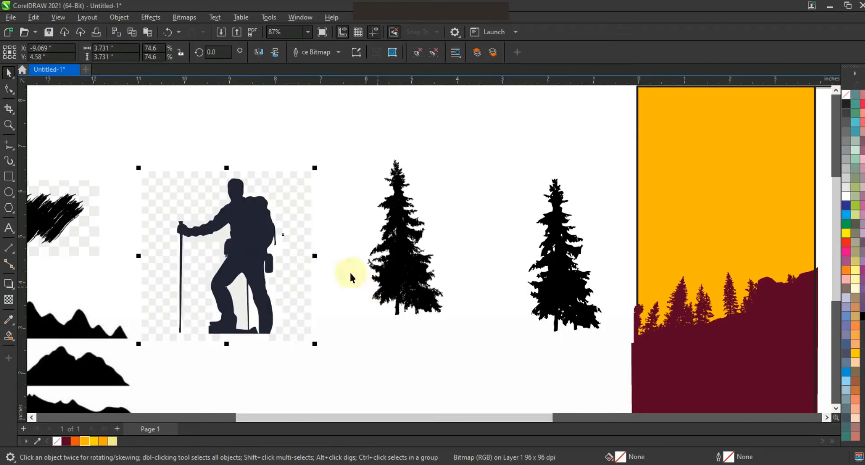
Step: Ungroup the hiker trace, mirror the hiker silhouette horizontally and place it on the first panel
{"action": "left_click", "coordinate": [418, 58]}
{"action": "mouse_move", "coordinate": [258, 234]}
{"action": "left_mouse_down"}
{"action": "mouse_move", "coordinate": [449, 274]}
{"action": "mouse_move", "coordinate": [489, 313]}
{"action": "left_mouse_up"}
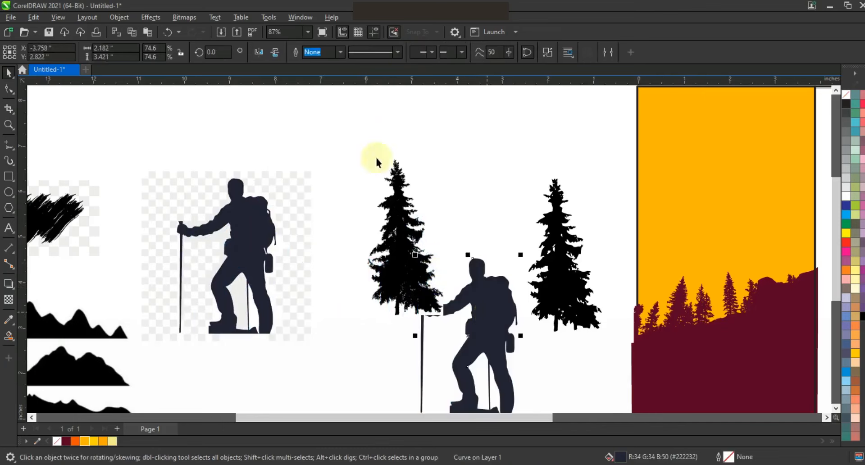
{"action": "left_click", "coordinate": [258, 52]}
{"action": "left_click_drag", "start_coordinate": [469, 311], "coordinate": [751, 198]}
Step: Scale the hiker to about 1.70 by 2.67 inches on the forest ridge and fill it with maroon #5B0125
{"action": "left_click", "coordinate": [728, 324]}
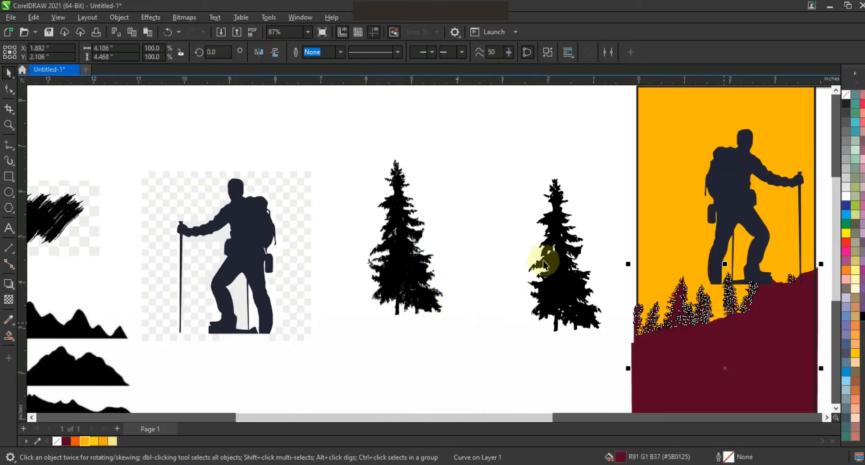
{"action": "key", "text": "shift+F2"}
{"action": "left_click", "coordinate": [372, 187], "text": "shift"}
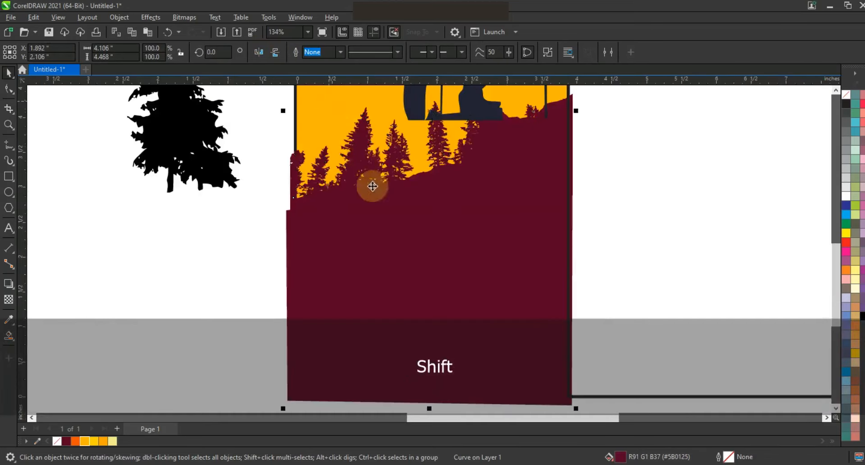
{"action": "key", "text": "shift+F2"}
{"action": "key", "text": "Escape"}
{"action": "left_click_drag", "start_coordinate": [497, 126], "coordinate": [479, 153]}
{"action": "left_click_drag", "start_coordinate": [437, 204], "coordinate": [437, 231]}
{"action": "left_click", "coordinate": [66, 441]}
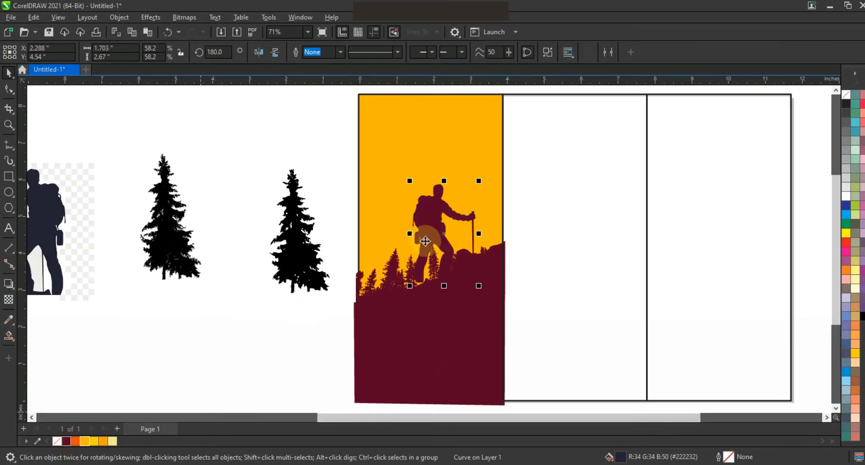
Step: Shift the hiker right and down onto the ridge, and lower the hiker and forest together on the first panel
{"action": "left_click_drag", "start_coordinate": [433, 234], "coordinate": [453, 243]}
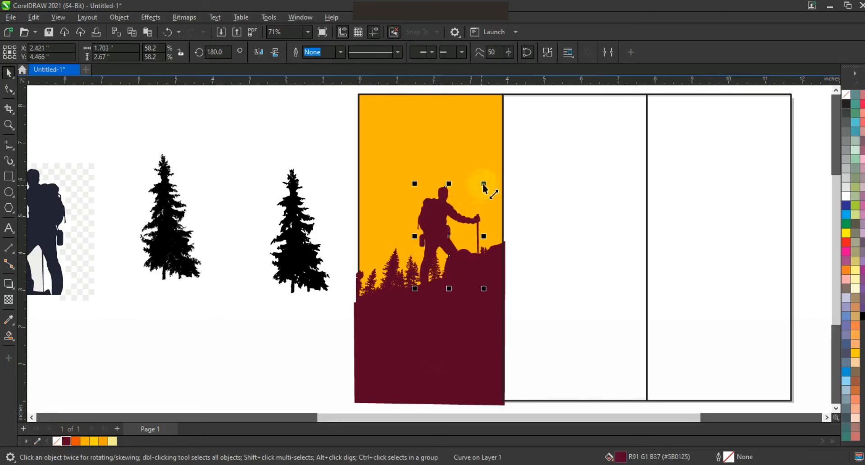
{"action": "left_click_drag", "start_coordinate": [485, 183], "coordinate": [484, 183]}
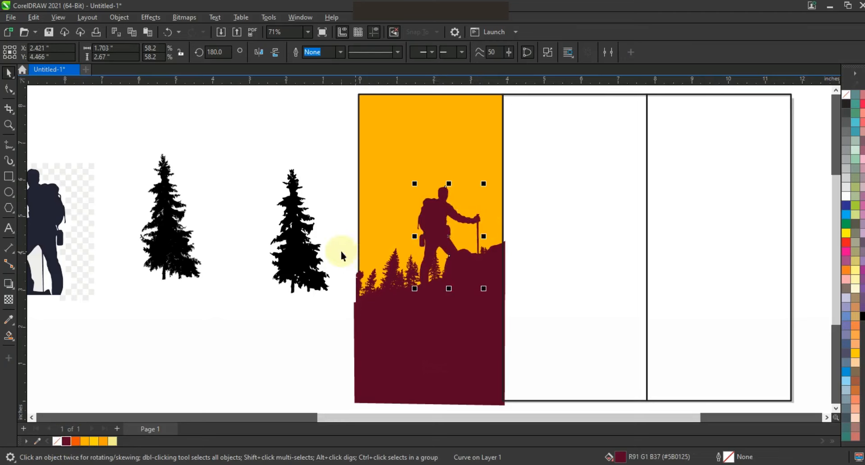
{"action": "left_click_drag", "start_coordinate": [336, 145], "coordinate": [529, 410]}
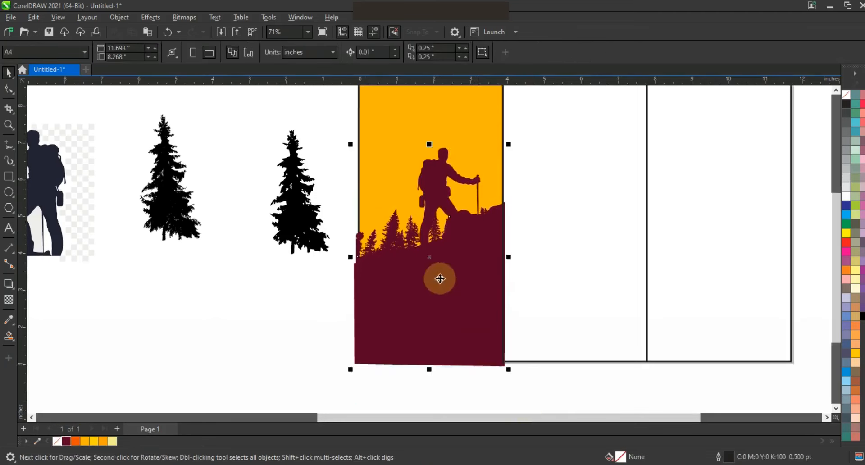
{"action": "left_click_drag", "start_coordinate": [429, 258], "coordinate": [430, 279]}
Step: Place the traced pine tree over the first panel's left edge, fill it with maroon #5B0125 and enlarge it above the hiker's height
{"action": "left_click", "coordinate": [299, 229]}
{"action": "left_click_drag", "start_coordinate": [299, 229], "coordinate": [374, 256]}
{"action": "left_click", "coordinate": [72, 442]}
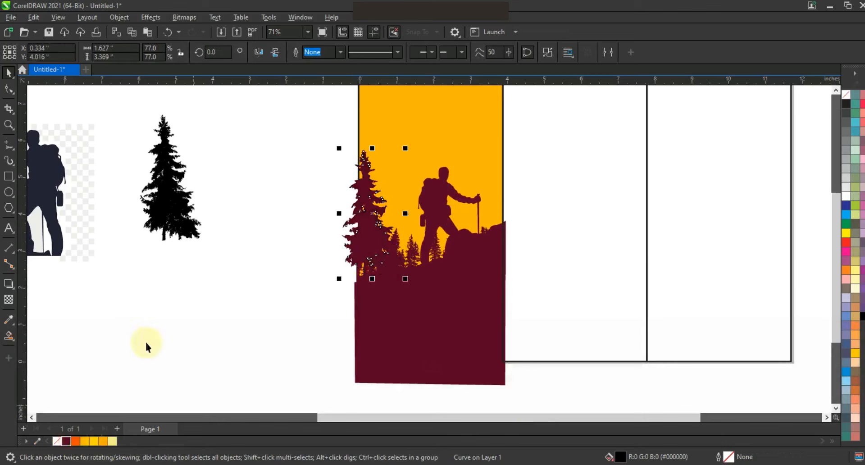
{"action": "left_click_drag", "start_coordinate": [406, 148], "coordinate": [424, 117]}
{"action": "left_click_drag", "start_coordinate": [377, 203], "coordinate": [370, 208]}
{"action": "left_click", "coordinate": [278, 236]}
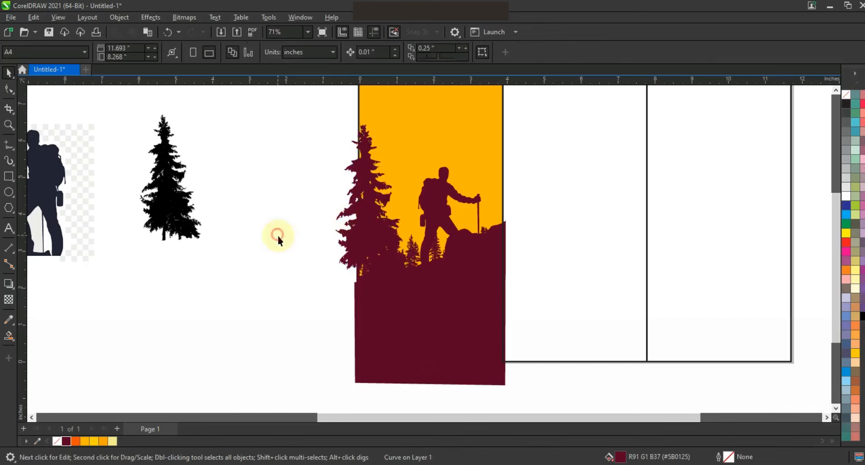
Step: Outline-trace the bitmap of mountain silhouettes as a low quality image
{"action": "key", "text": "F3"}
{"action": "mouse_move", "coordinate": [76, 285]}
{"action": "left_mouse_down"}
{"action": "mouse_move", "coordinate": [116, 317]}
{"action": "mouse_move", "coordinate": [181, 339]}
{"action": "left_mouse_up"}
{"action": "right_click", "coordinate": [181, 339]}
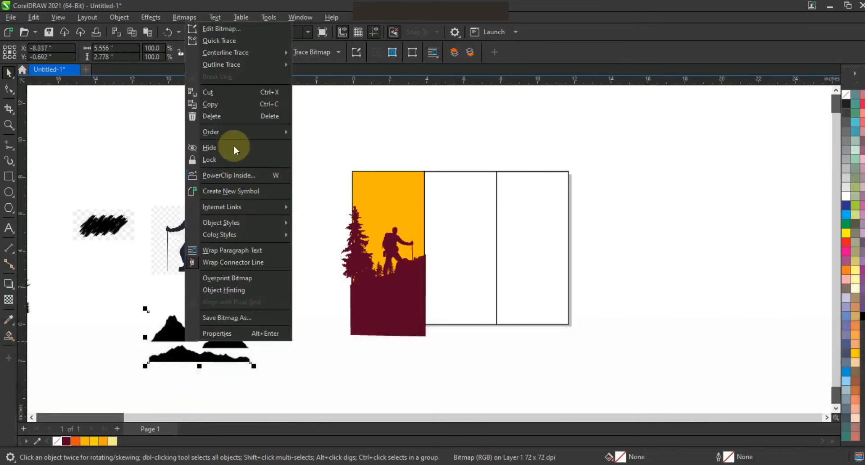
{"action": "mouse_move", "coordinate": [284, 65]}
{"action": "left_click", "coordinate": [344, 114]}
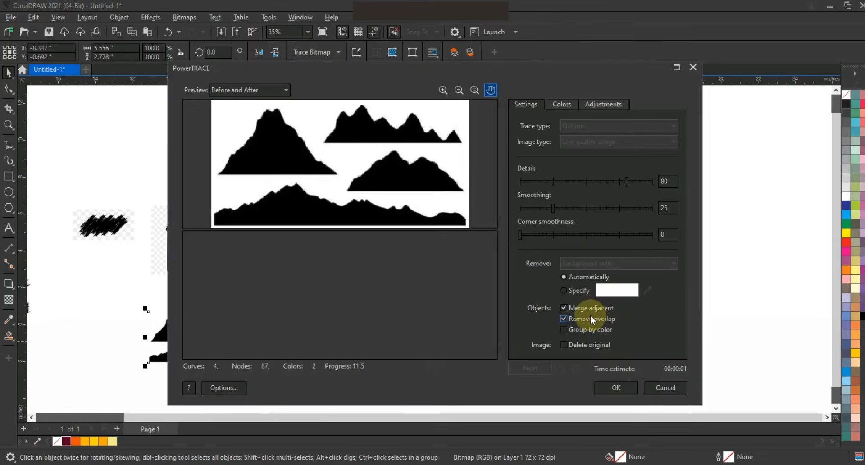
{"action": "left_click", "coordinate": [636, 386]}
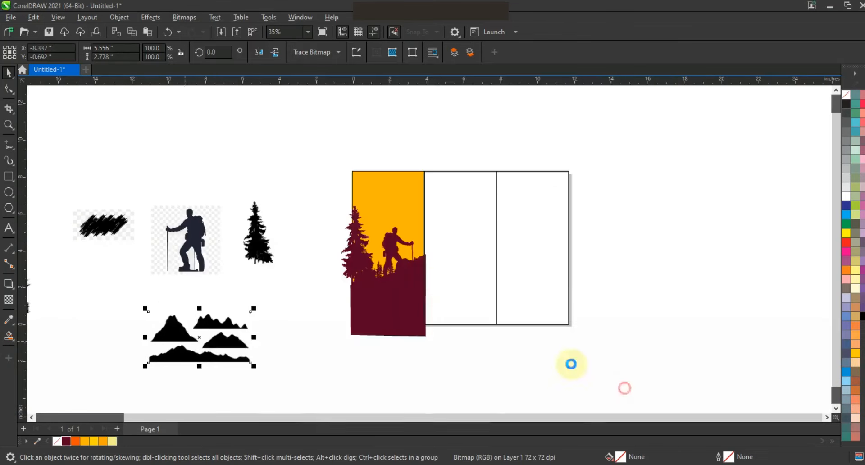
Step: Separate the longest mountain range from the trace and enlarge it to about 7.50 inches wide below the first panel
{"action": "left_click", "coordinate": [439, 118]}
{"action": "left_click", "coordinate": [233, 343]}
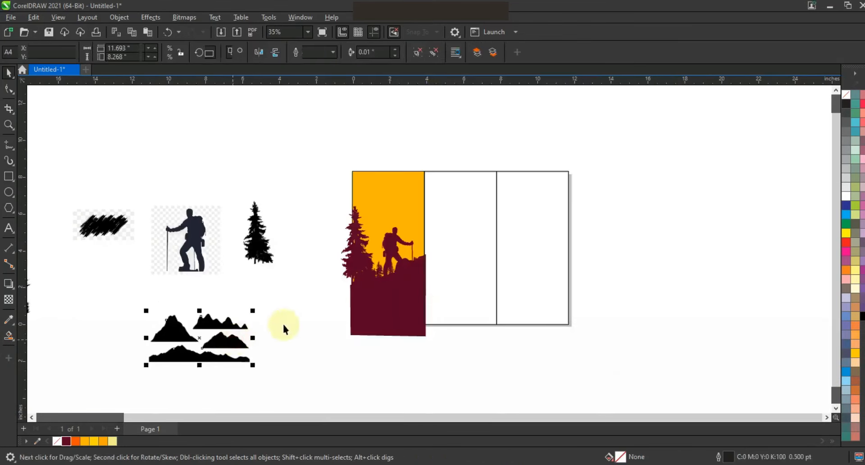
{"action": "left_click", "coordinate": [187, 356]}
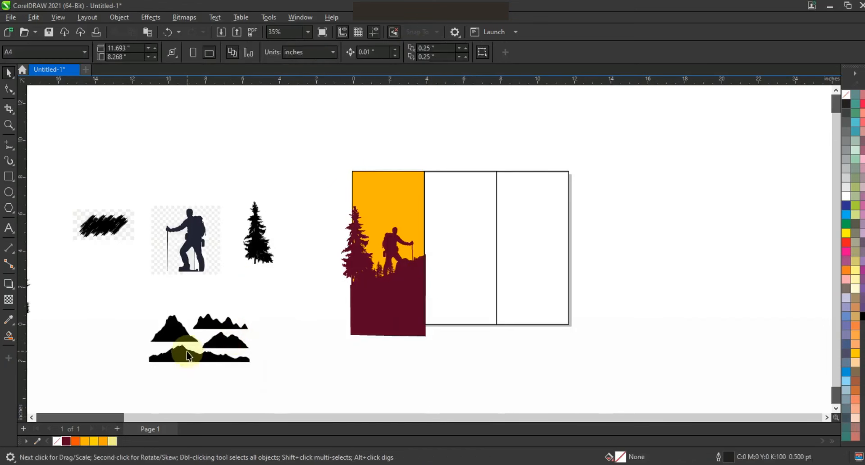
{"action": "left_click_drag", "start_coordinate": [189, 367], "coordinate": [369, 381]}
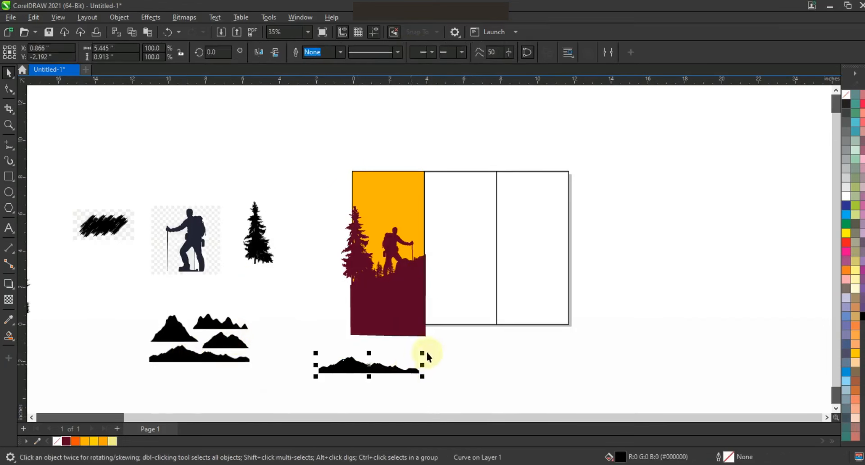
{"action": "left_click_drag", "start_coordinate": [422, 352], "coordinate": [461, 346]}
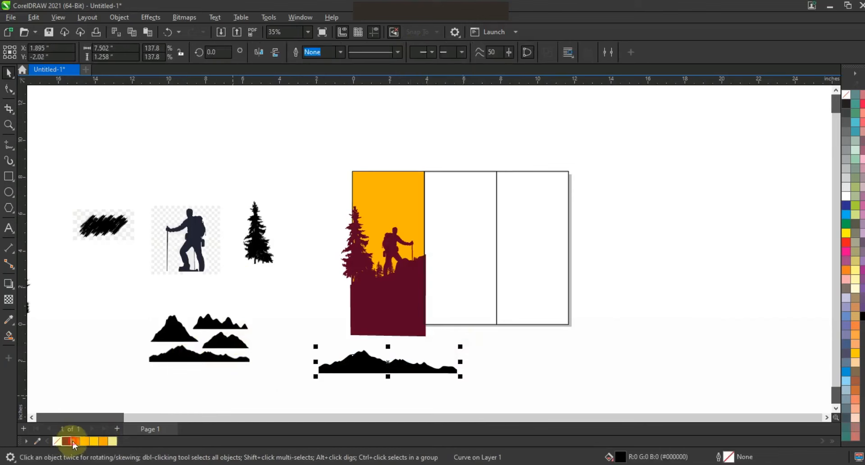
Step: Fill the mountain range with orange #F15300 and place it across the first panel behind the maroon silhouettes
{"action": "left_click", "coordinate": [75, 441]}
{"action": "left_click_drag", "start_coordinate": [411, 367], "coordinate": [427, 286]}
{"action": "left_click_drag", "start_coordinate": [425, 268], "coordinate": [426, 272]}
{"action": "key", "text": "ctrl+Page_Down"}
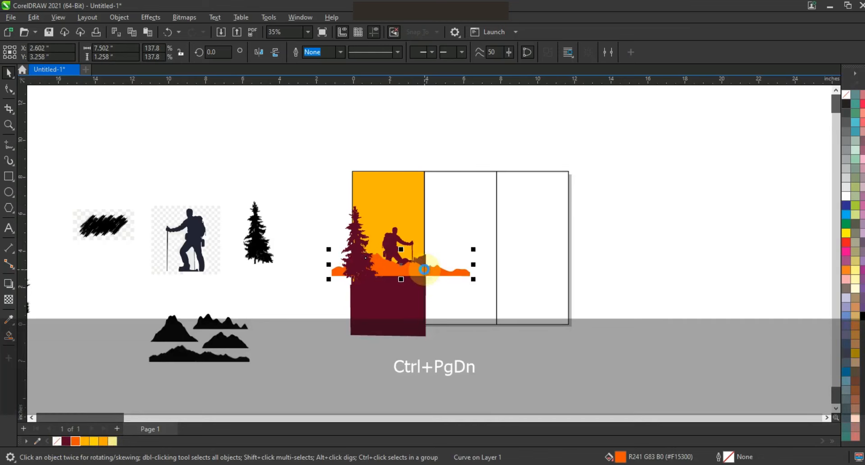
{"action": "key", "text": "ctrl+Page_Up"}
Step: Enlarge the orange mountain range to about 9.67 inches wide and align it behind the hiker across the first two panels
{"action": "key", "text": "F3"}
{"action": "left_click_drag", "start_coordinate": [622, 215], "coordinate": [693, 202]}
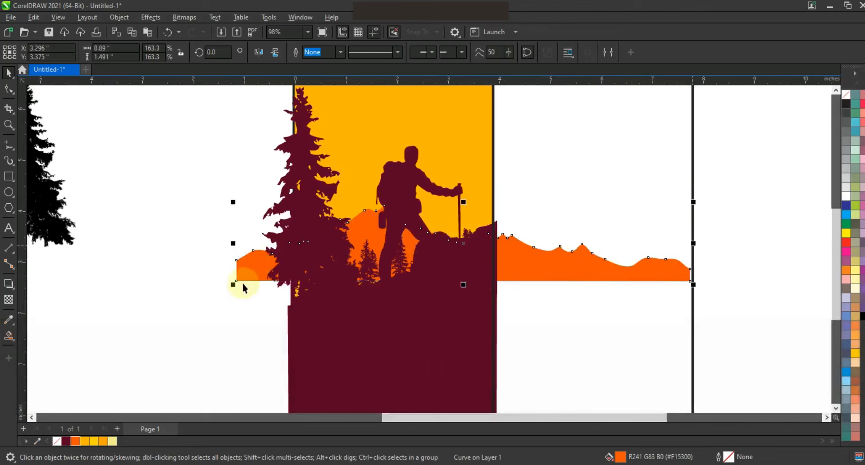
{"action": "left_click_drag", "start_coordinate": [229, 289], "coordinate": [194, 307]}
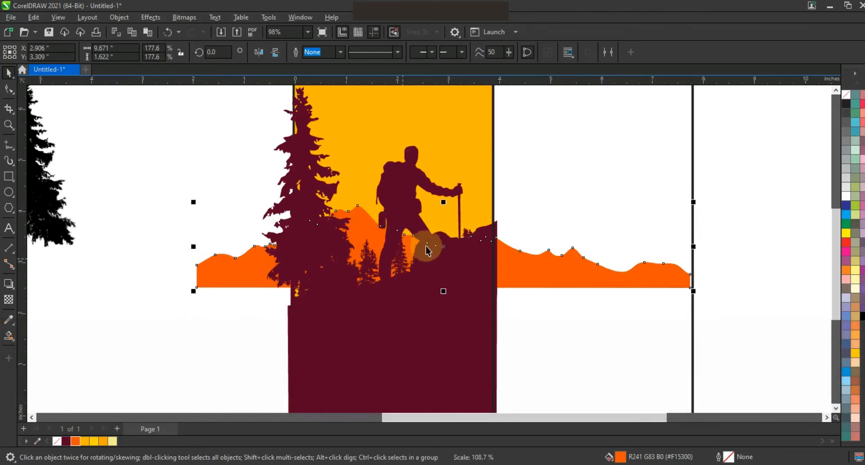
{"action": "left_click_drag", "start_coordinate": [440, 247], "coordinate": [446, 250]}
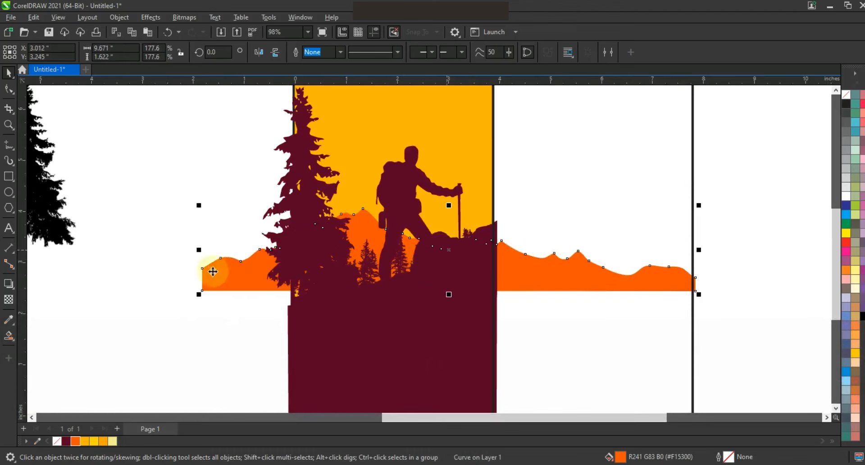
Step: Nudge the hiker slightly up and to the right on the forest ridge
{"action": "left_click", "coordinate": [263, 201]}
{"action": "left_click_drag", "start_coordinate": [405, 189], "coordinate": [410, 185]}
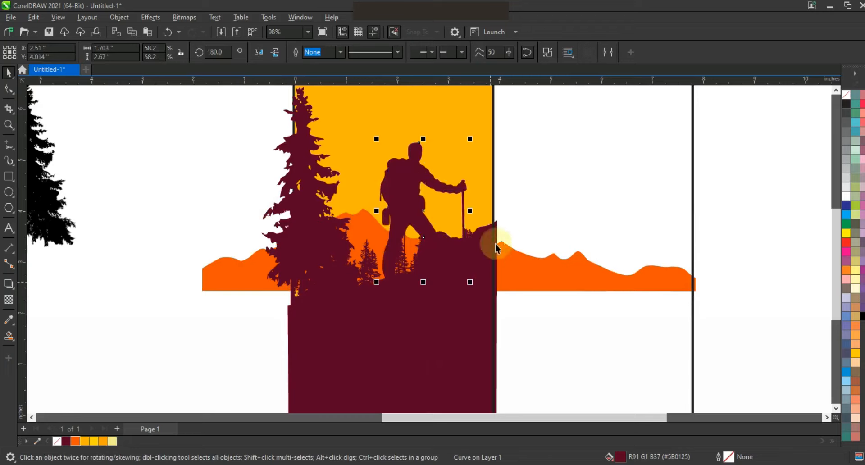
{"action": "key", "text": "Escape"}
{"action": "scroll", "coordinate": [488, 243], "scroll_direction": "down", "scroll_amount": 2}
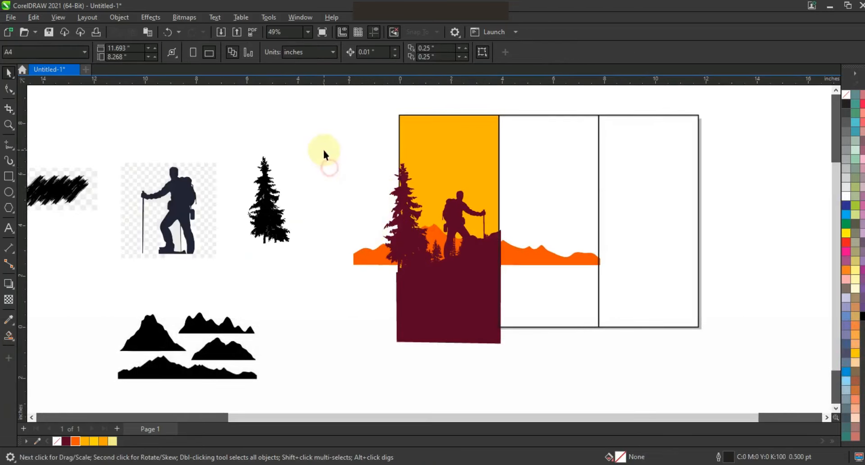
Step: Remove the outlines from the mountain, forest, tree and hiker artwork and PowerClip all four objects inside the first panel
{"action": "left_click_drag", "start_coordinate": [610, 350], "coordinate": [608, 352]}
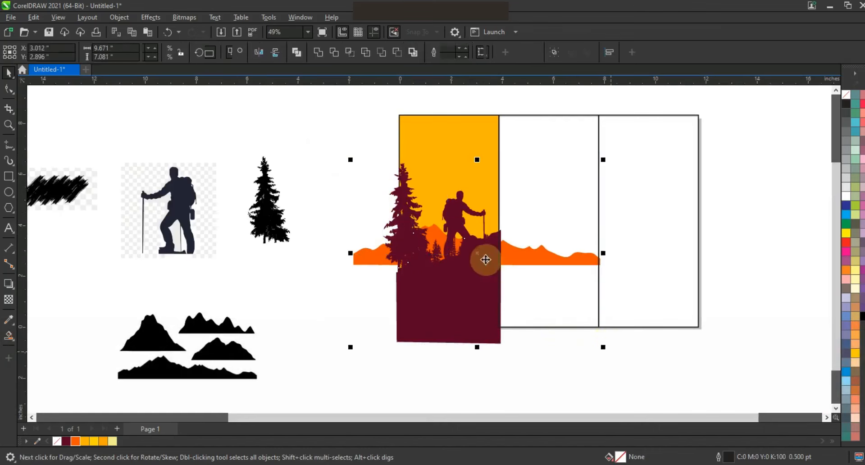
{"action": "right_click", "coordinate": [843, 93]}
{"action": "left_click", "coordinate": [837, 102]}
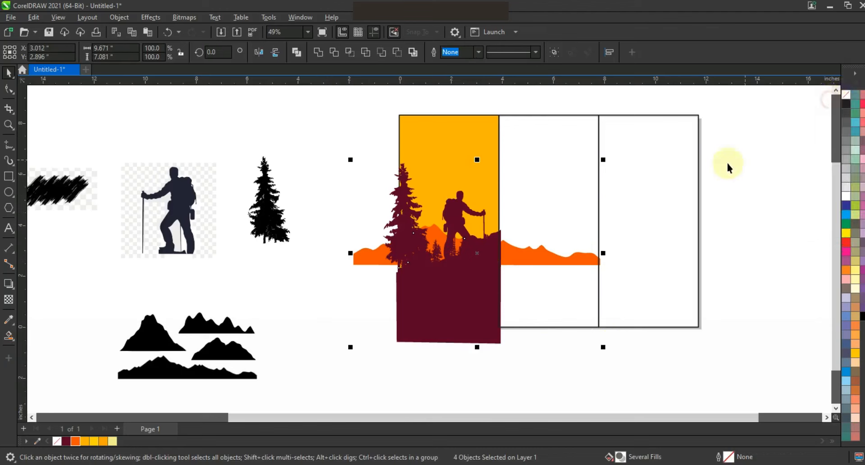
{"action": "right_click", "coordinate": [477, 254]}
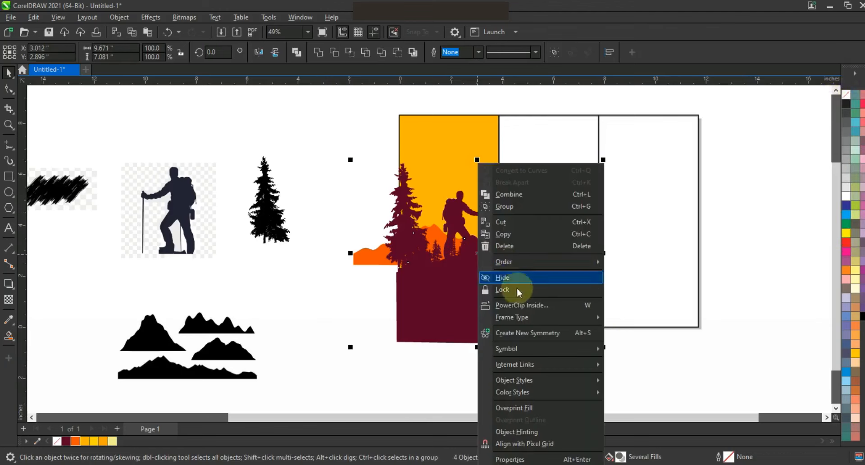
{"action": "left_click", "coordinate": [518, 303]}
{"action": "left_click", "coordinate": [426, 123]}
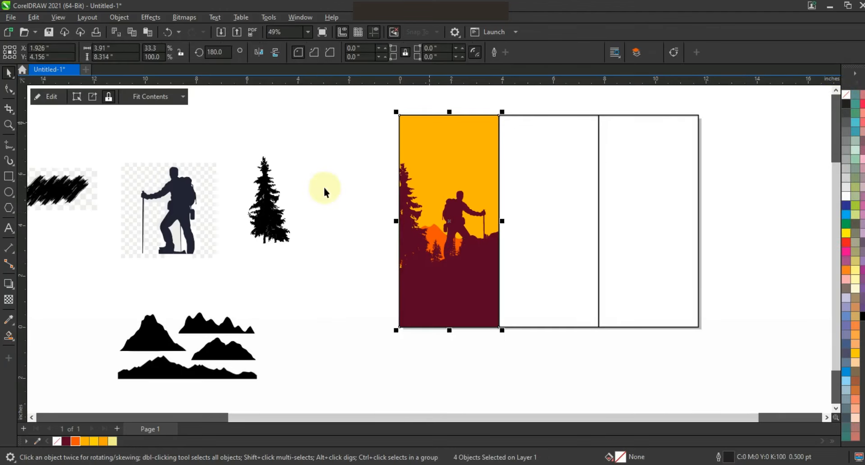
{"action": "left_click", "coordinate": [337, 243]}
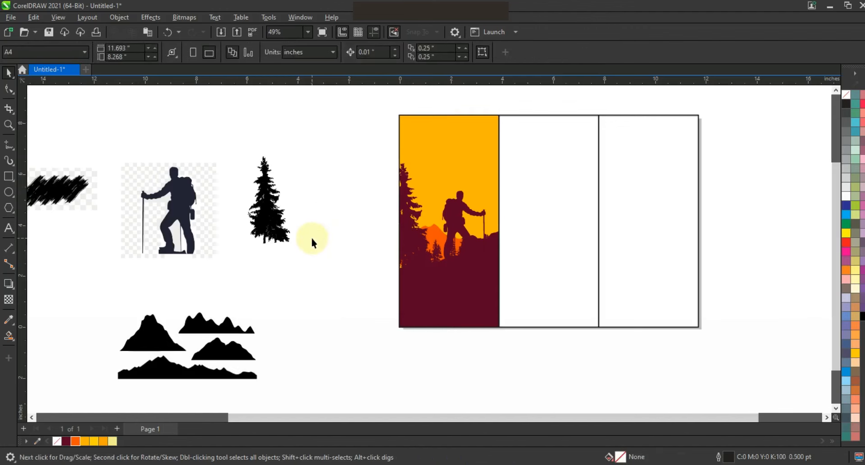
Step: PowerClip the yellow #FFD205 cloud streaks inside the first panel so they fill its sky
{"action": "left_click", "coordinate": [8, 125]}
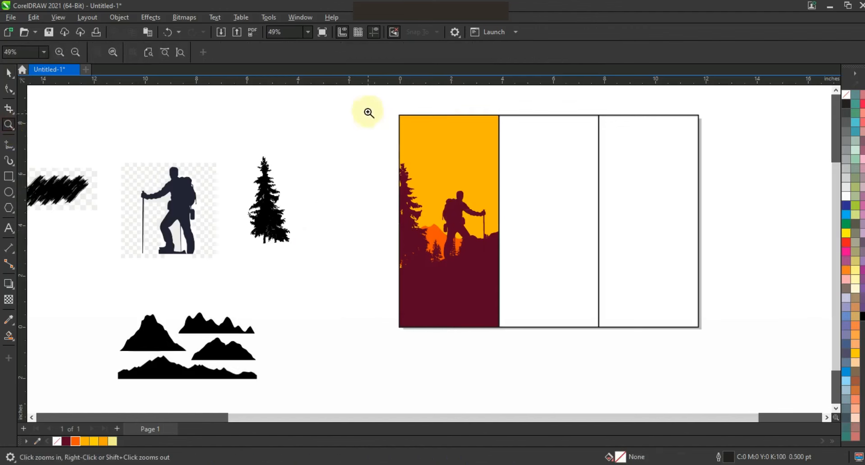
{"action": "left_click_drag", "start_coordinate": [367, 115], "coordinate": [701, 303]}
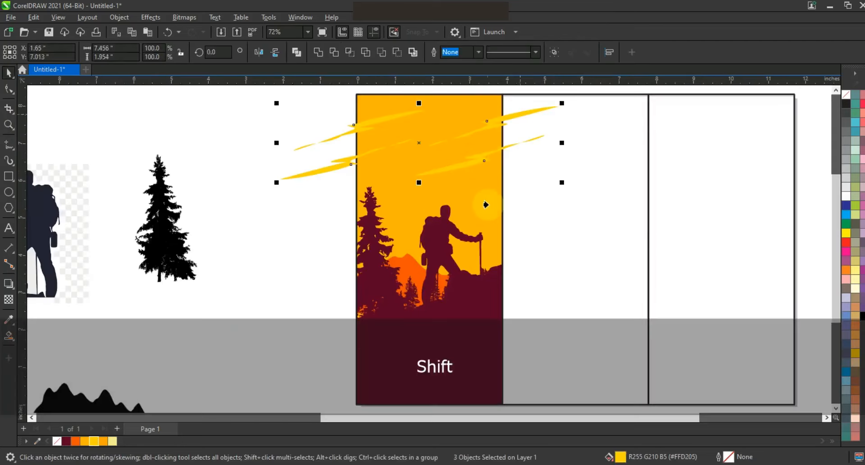
{"action": "key", "text": "w"}
{"action": "left_click", "coordinate": [285, 202]}
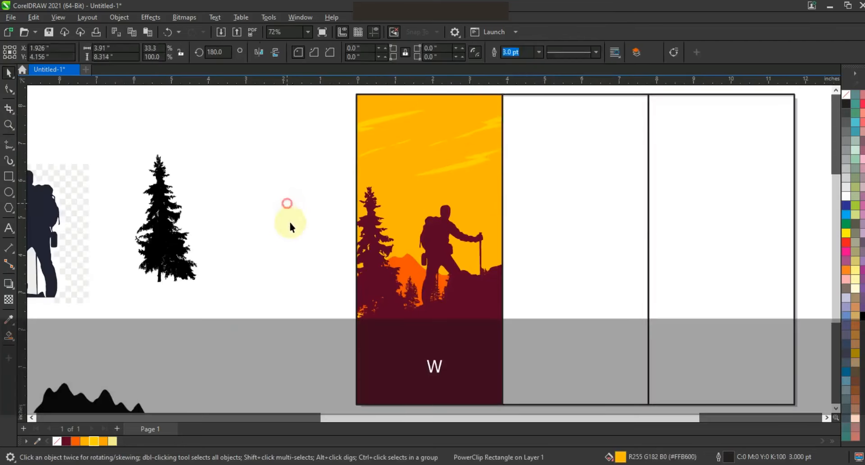
Step: Draw a circle about 1.92 inches wide over the hiker, fill it with yellow #FFD205 and remove its outline
{"action": "left_click", "coordinate": [9, 192]}
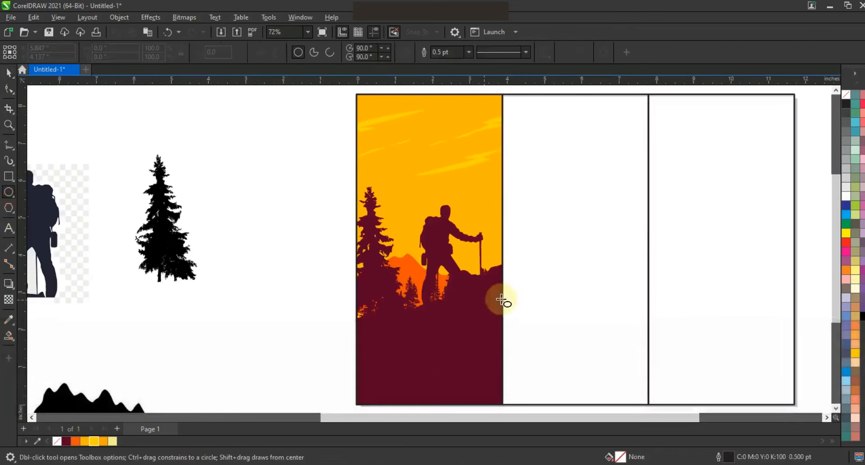
{"action": "left_click_drag", "start_coordinate": [411, 225], "coordinate": [443, 295]}
{"action": "left_click", "coordinate": [9, 72]}
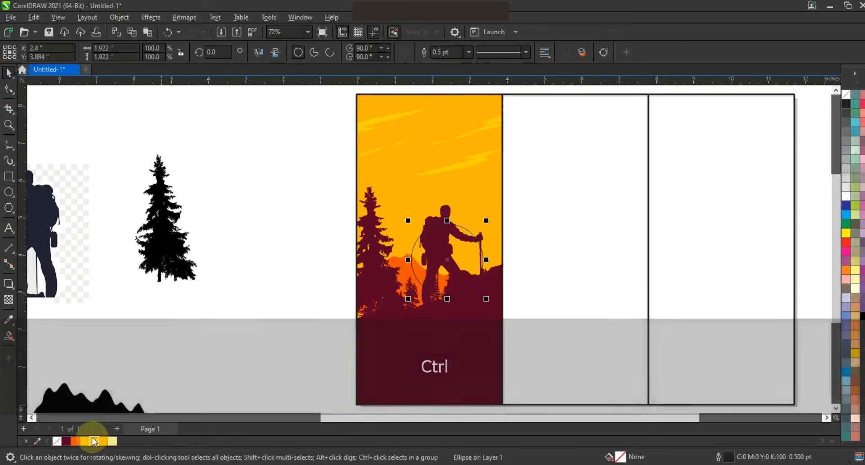
{"action": "left_click", "coordinate": [93, 441]}
{"action": "right_click", "coordinate": [847, 99]}
Step: PowerClip the yellow sun inside the first panel and send it behind the hiker, mountains and forest
{"action": "left_click", "coordinate": [420, 196]}
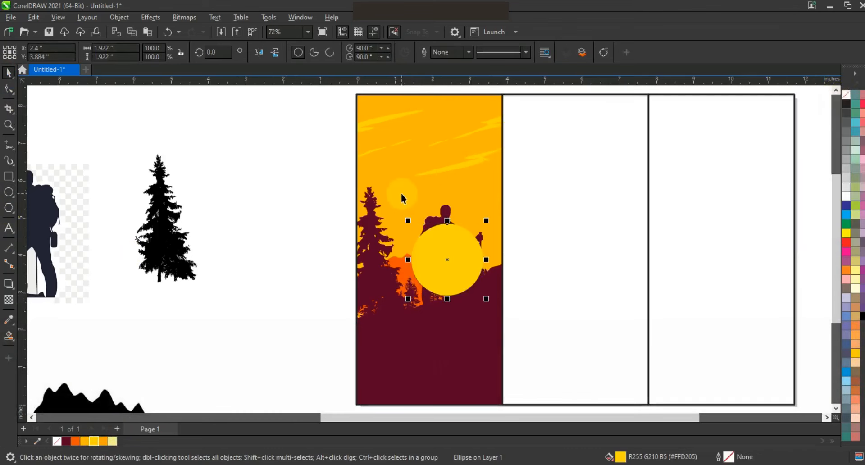
{"action": "left_click", "coordinate": [401, 197]}
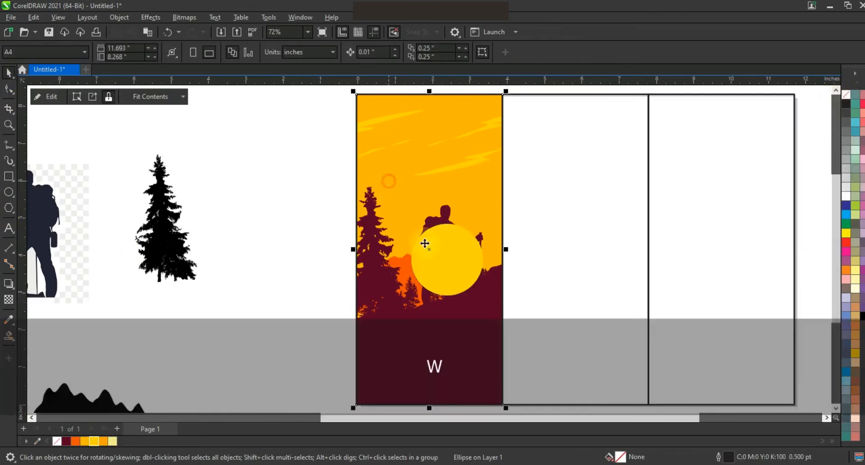
{"action": "left_click", "coordinate": [438, 262], "text": "ctrl"}
{"action": "left_click", "coordinate": [438, 260]}
{"action": "key", "text": "ctrl+Page_Down"}
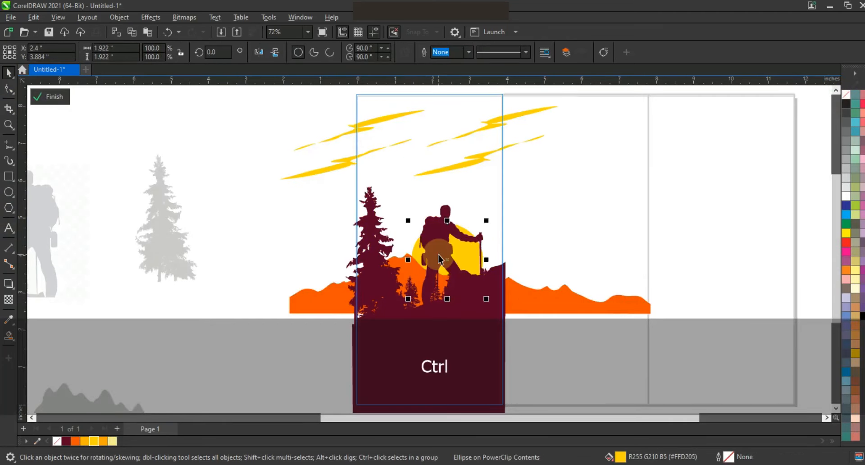
Step: Enlarge the sun behind the hiker to about 2.66 inches wide and finish editing the first panel's PowerClip
{"action": "left_click_drag", "start_coordinate": [486, 220], "coordinate": [499, 193]}
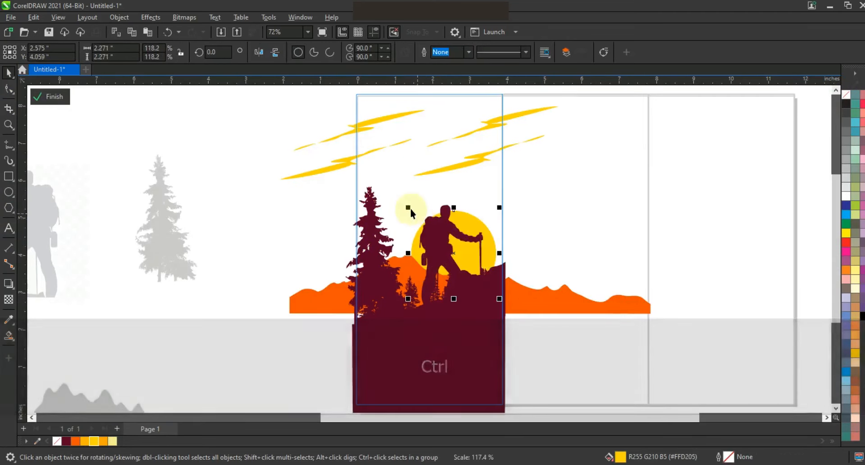
{"action": "left_click", "coordinate": [391, 182], "text": "ctrl"}
{"action": "left_click", "coordinate": [314, 202]}
{"action": "left_click", "coordinate": [295, 239]}
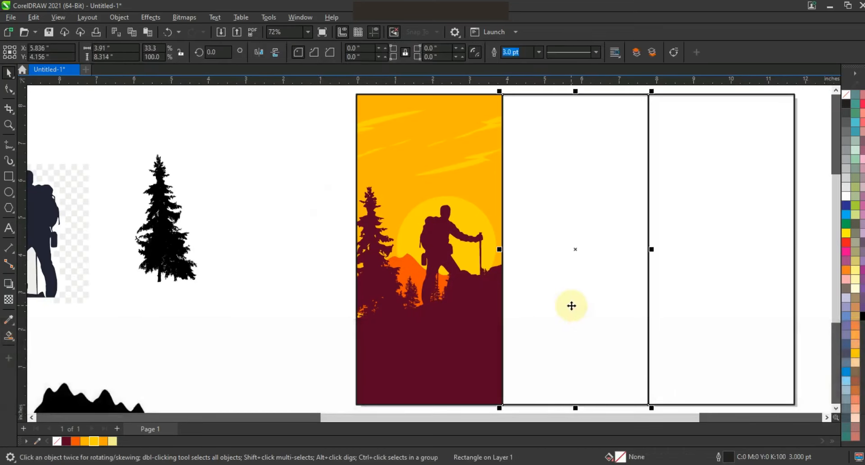
Step: Fill the middle panel with maroon #5B0125
{"action": "left_click", "coordinate": [69, 443]}
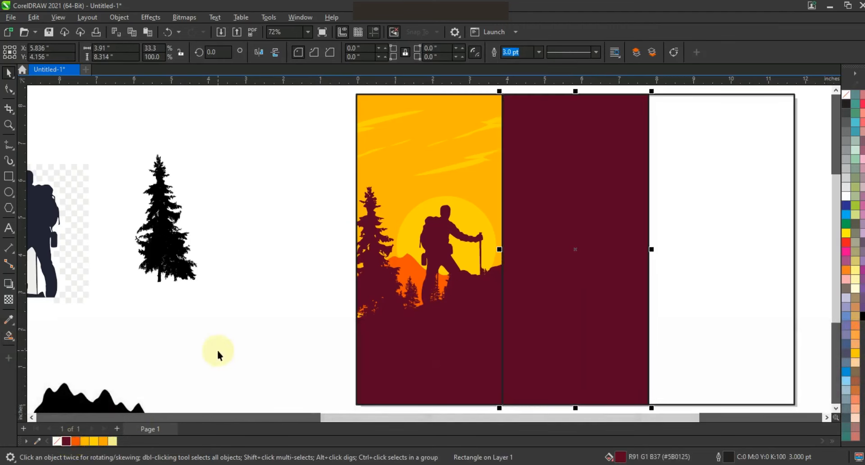
{"action": "left_click", "coordinate": [409, 336]}
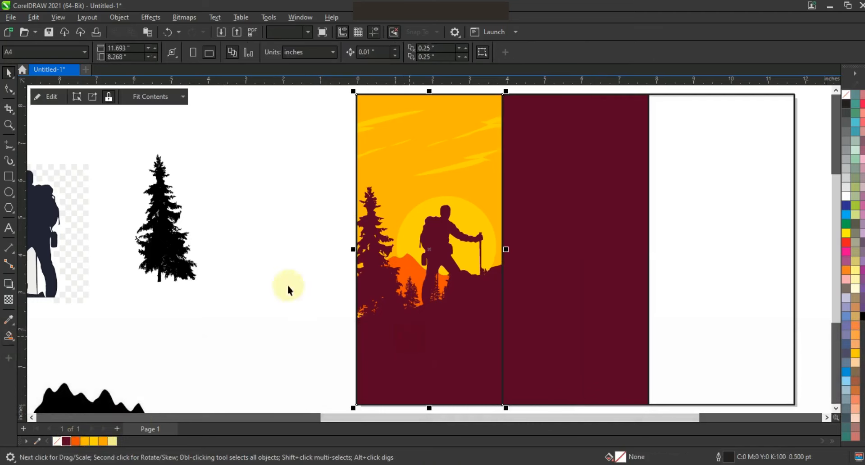
{"action": "left_click", "coordinate": [299, 288]}
Step: Duplicate the illustrated first panel and center the copy horizontally on the third panel
{"action": "left_click", "coordinate": [400, 341]}
{"action": "key", "text": "F3"}
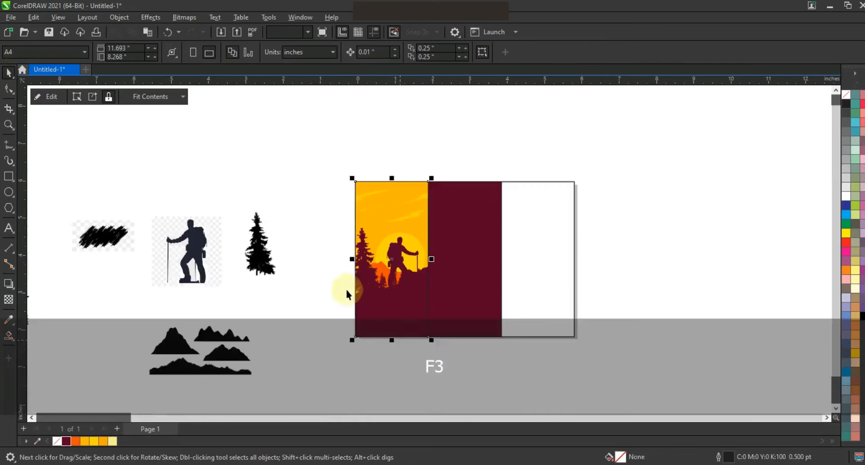
{"action": "key", "text": "Escape"}
{"action": "left_click", "coordinate": [402, 303]}
{"action": "key", "text": "KP_Add"}
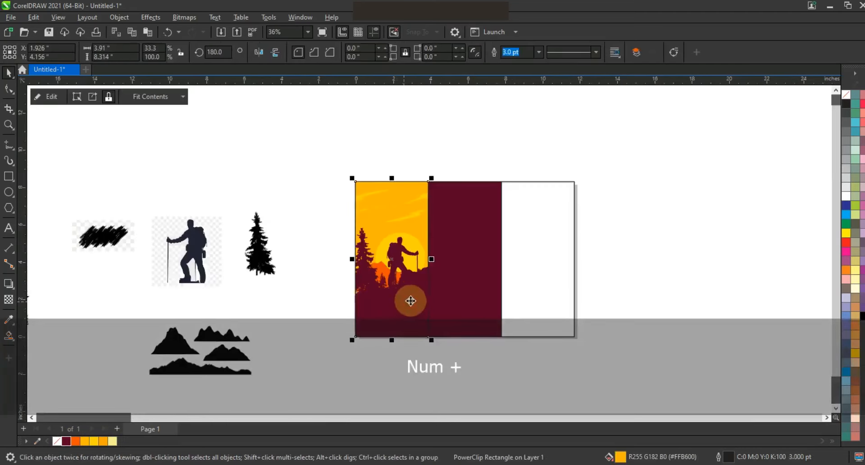
{"action": "left_click", "coordinate": [545, 307], "text": "shift"}
{"action": "key", "text": "c"}
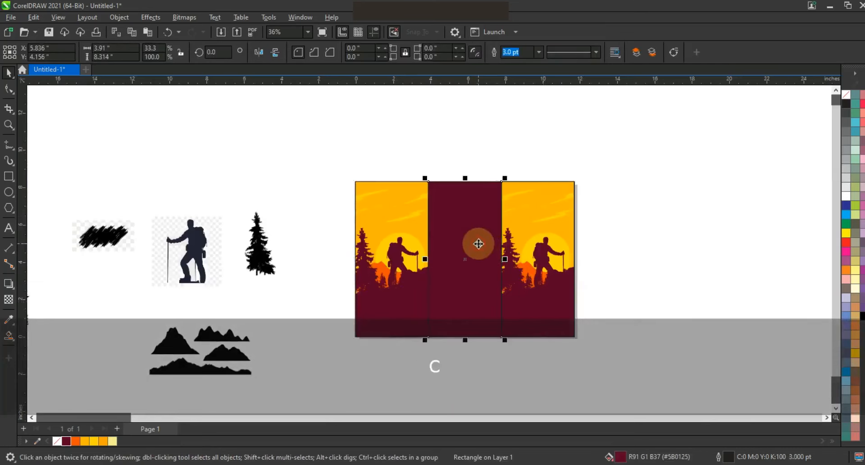
Step: Delete the unfilled rectangle that overlaps the copied artwork on the third panel
{"action": "key", "text": "shift+F2"}
{"action": "key", "text": "d"}
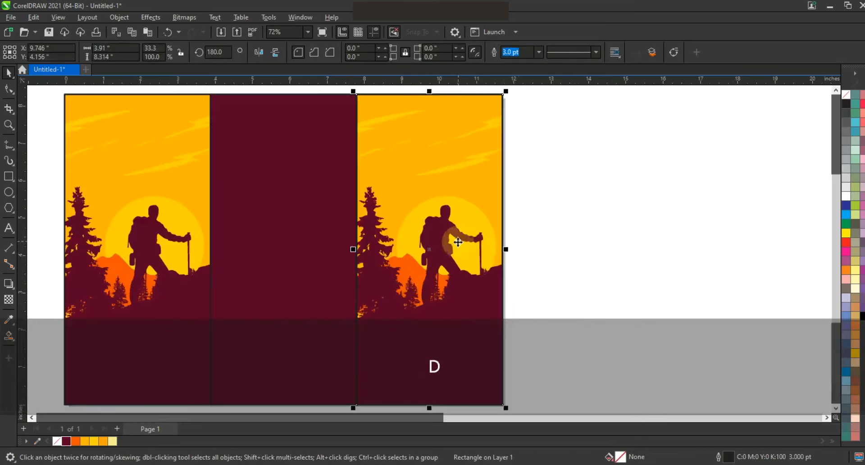
{"action": "left_click", "coordinate": [552, 207]}
{"action": "left_click", "coordinate": [453, 232]}
{"action": "left_click_drag", "start_coordinate": [442, 167], "coordinate": [469, 162]}
{"action": "key", "text": "ctrl+z"}
{"action": "key", "text": "Delete"}
Step: Open the third panel's PowerClip contents for editing and delete the hiker and the large tree
{"action": "right_click", "coordinate": [448, 159]}
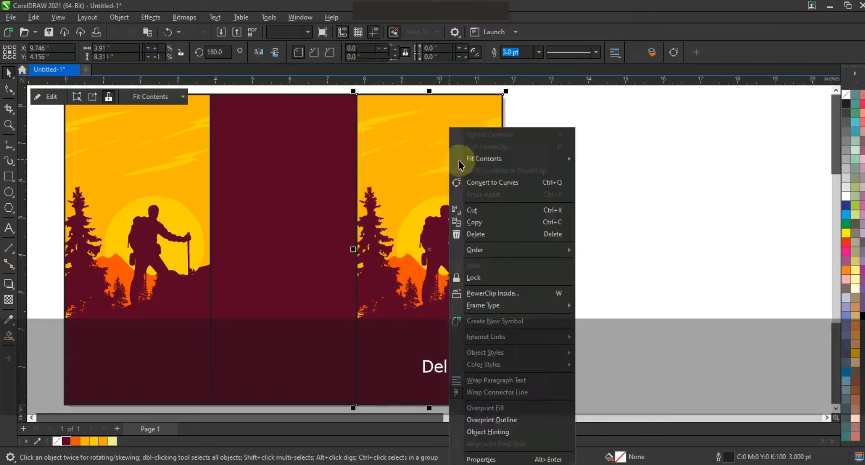
{"action": "left_click", "coordinate": [475, 147]}
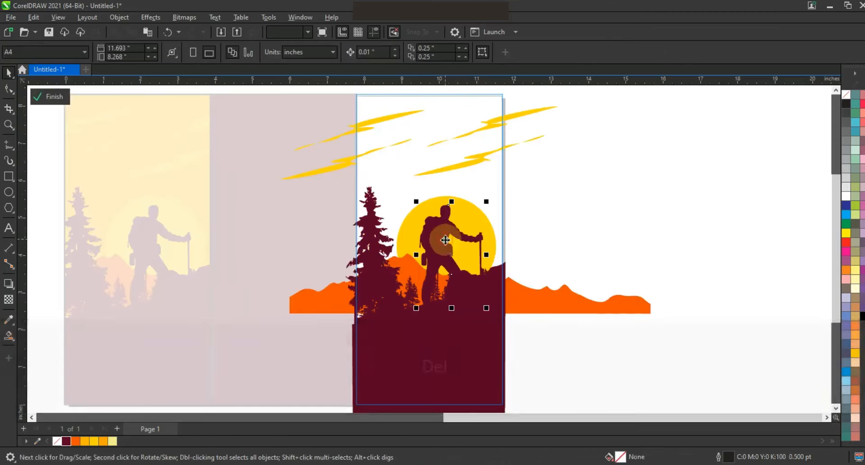
{"action": "key", "text": "Delete"}
{"action": "left_click", "coordinate": [369, 259]}
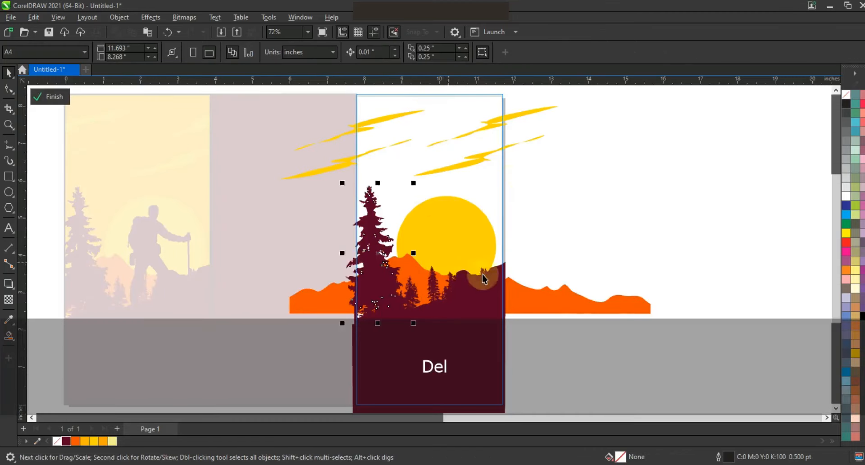
{"action": "key", "text": "Delete"}
Step: Shift the third panel's mountain range slightly down and place a copy about 4.88 inches wide behind the forest ridge
{"action": "left_click_drag", "start_coordinate": [553, 305], "coordinate": [564, 316]}
{"action": "left_click_drag", "start_coordinate": [657, 329], "coordinate": [579, 296]}
{"action": "key", "text": "ctrl+z"}
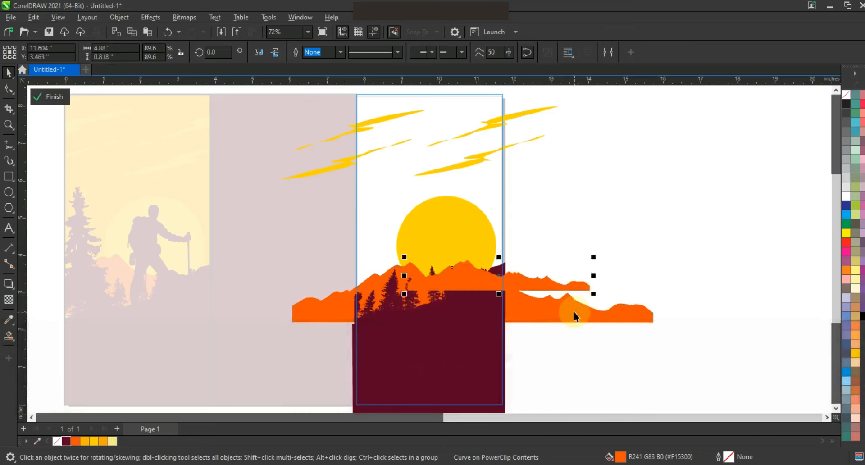
{"action": "key", "text": "ctrl+Page_Down"}
{"action": "key", "text": "shift"}
{"action": "key", "text": "ctrl+Page_Up"}
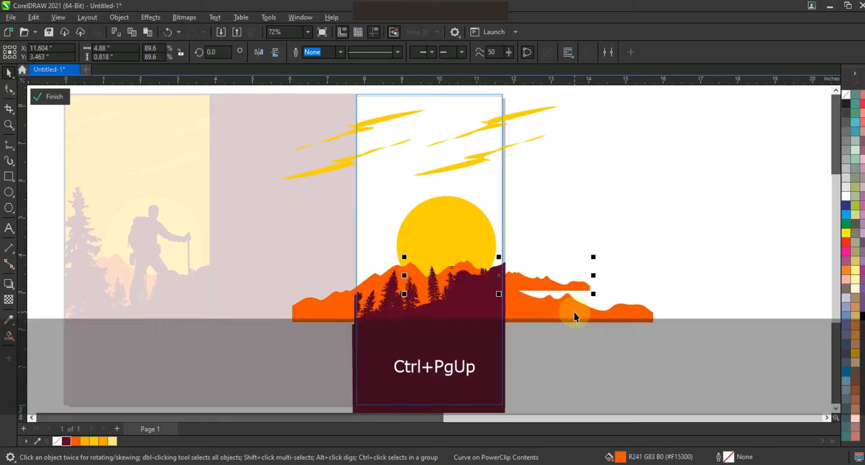
Step: Shrink the third panel's sun to about 1.59 inches, move it to the panel's right edge and finish editing the PowerClip
{"action": "left_click", "coordinate": [448, 212]}
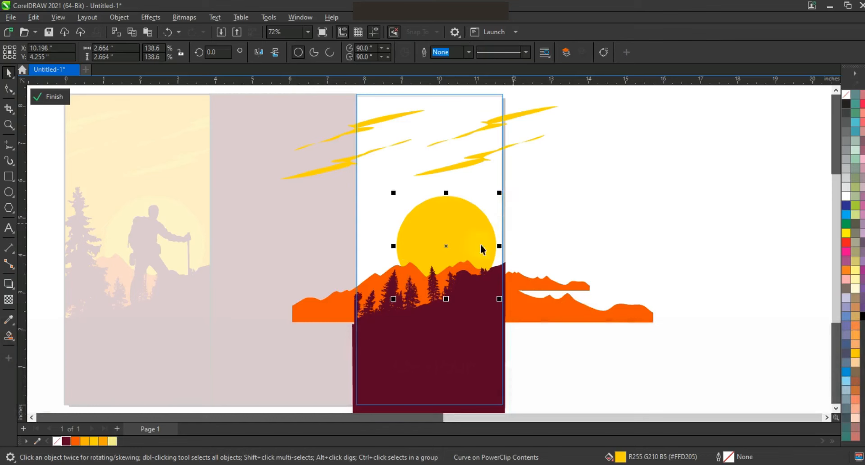
{"action": "left_click_drag", "start_coordinate": [461, 232], "coordinate": [460, 233]}
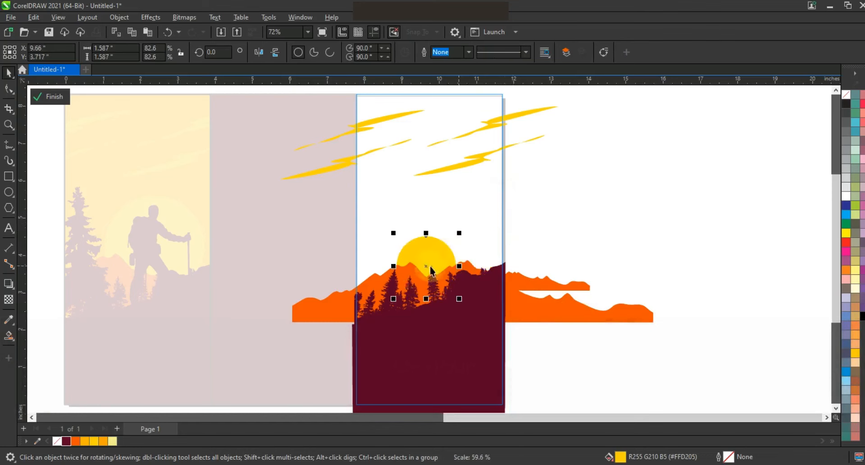
{"action": "left_click", "coordinate": [495, 245]}
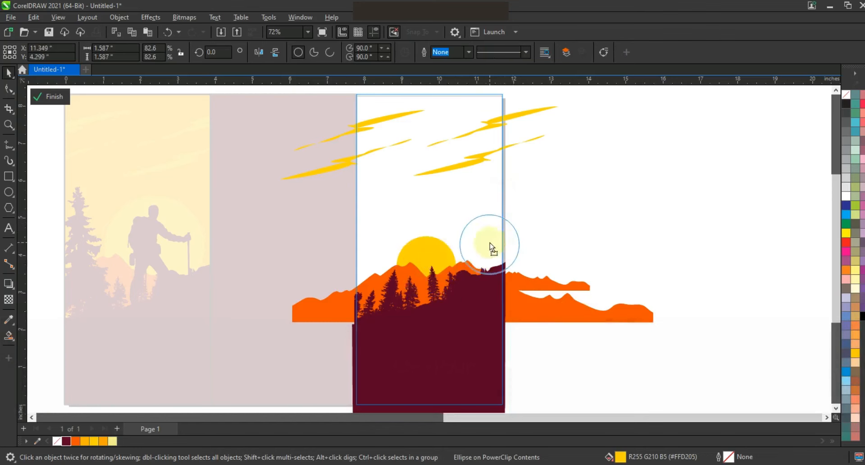
{"action": "key", "text": "F3"}
{"action": "left_click", "coordinate": [567, 234]}
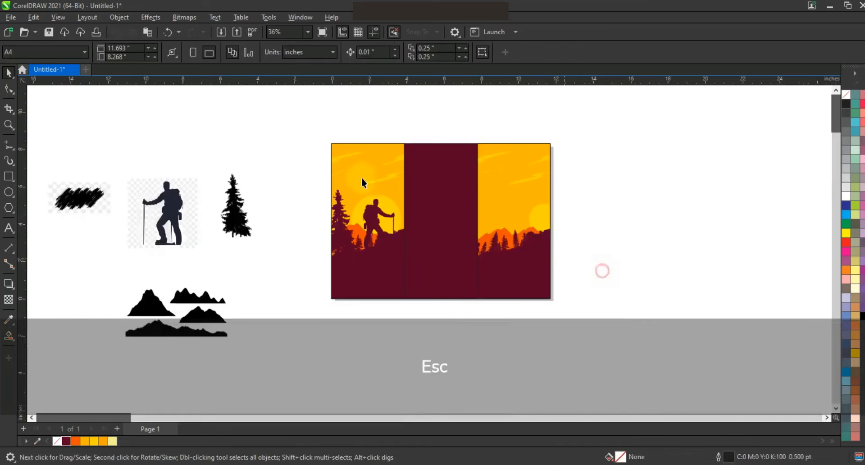
Step: Add the two-line text ADVENTURE PACKAGE outside the page beside the first panel and set its font to Bebas Neue
{"action": "left_click_drag", "start_coordinate": [294, 130], "coordinate": [599, 306]}
{"action": "key", "text": "shift+F2"}
{"action": "key", "text": "Escape"}
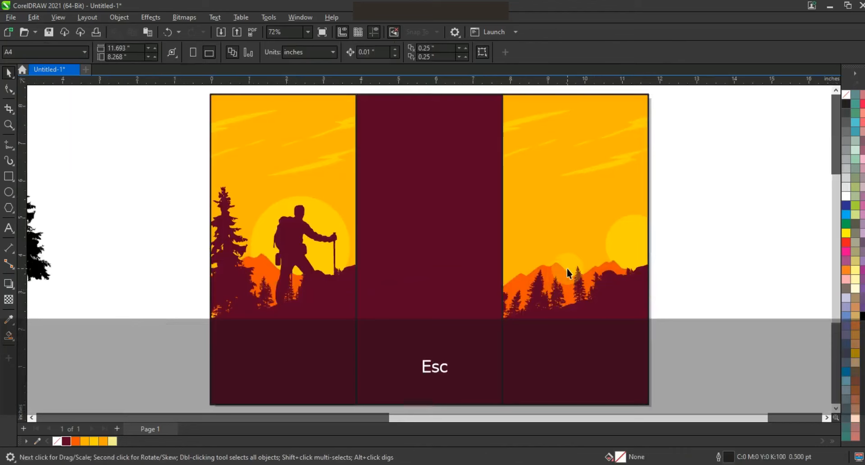
{"action": "left_click", "coordinate": [9, 227]}
{"action": "key", "text": "Caps_Lock"}
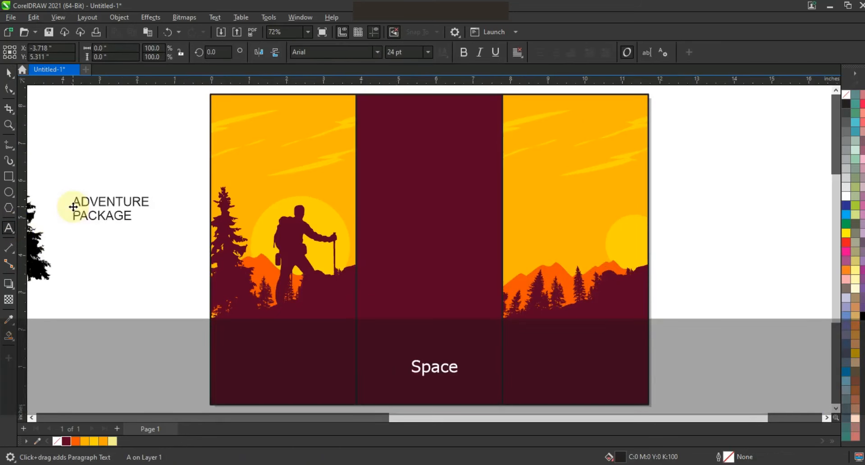
{"action": "left_click", "coordinate": [9, 73]}
{"action": "left_click", "coordinate": [376, 53]}
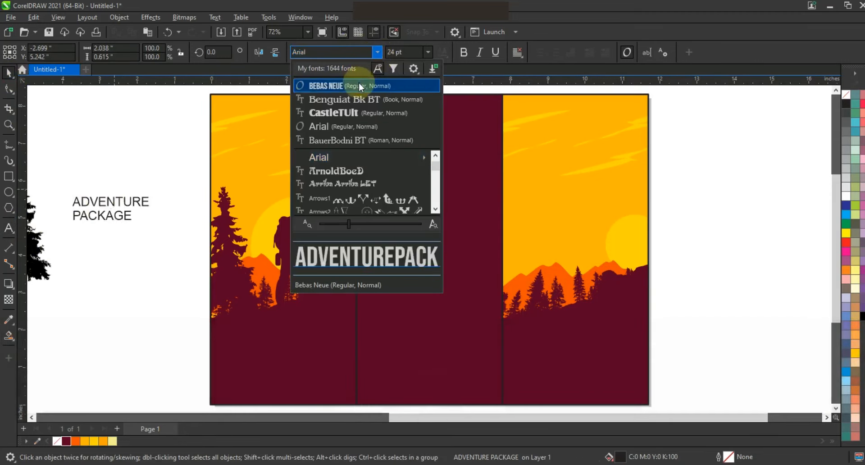
{"action": "left_click", "coordinate": [361, 85]}
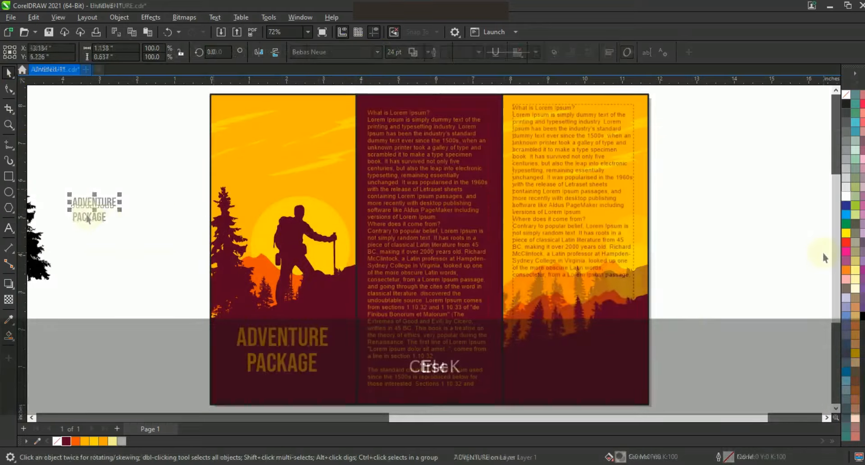
Step: Preview the finished three-panel brochure full-screen and return to the workspace
{"action": "key", "text": "Escape"}
{"action": "key", "text": "F9"}
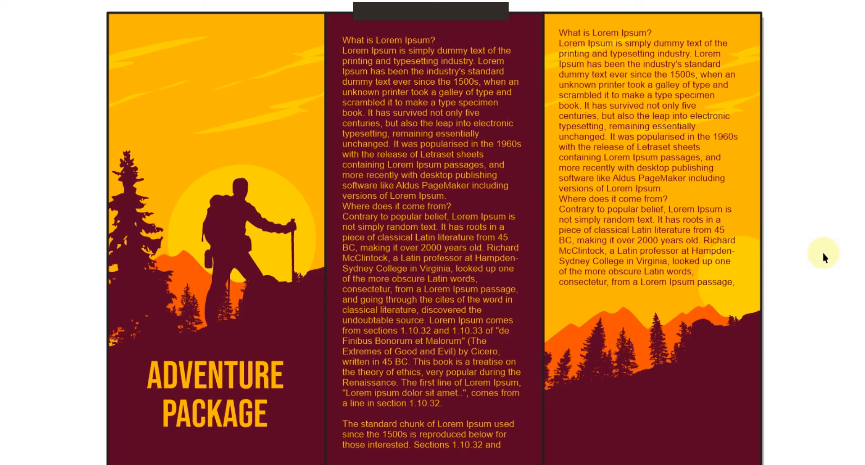
{"action": "left_click", "coordinate": [823, 256]}
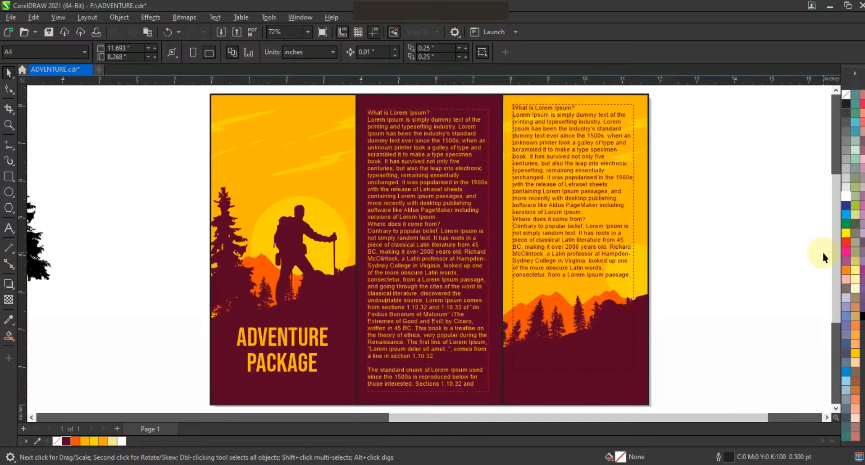